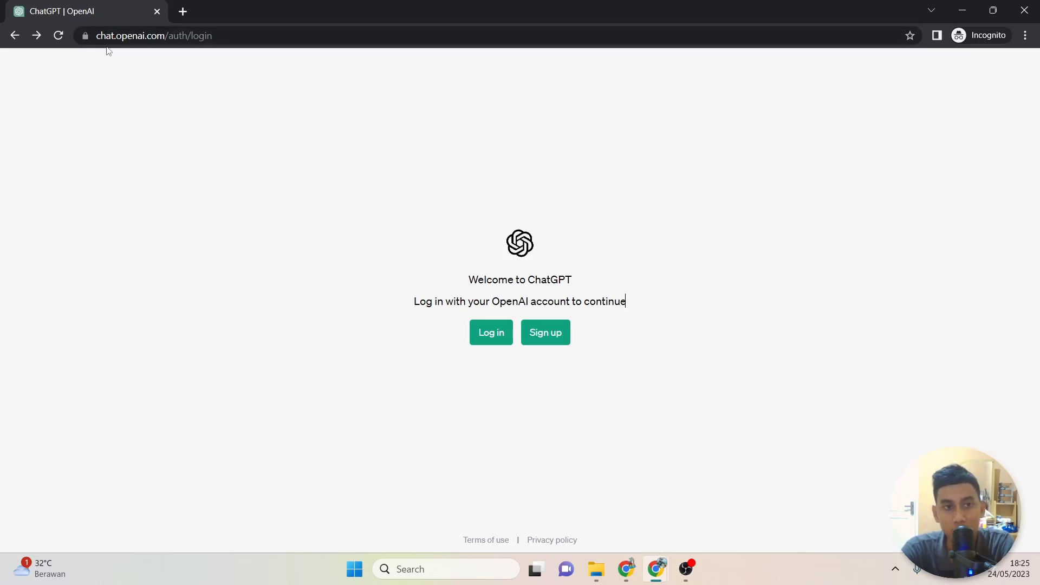
Open the ChatGPT sign-up page, review its account creation options, and switch to the login page for existing accounts
click(547, 340)
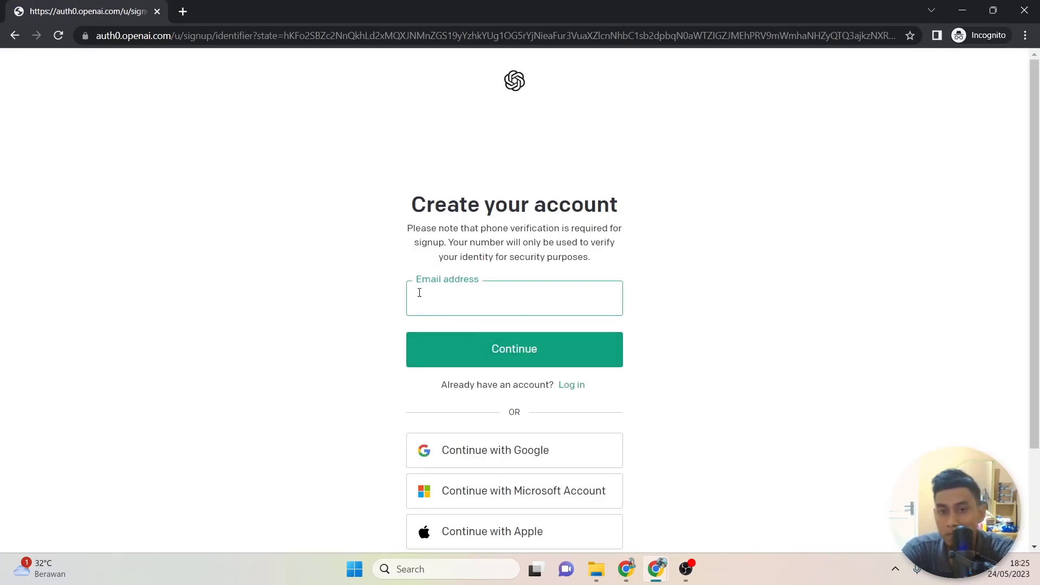
scroll(684, 300, down, 2)
scroll(719, 281, up, 1)
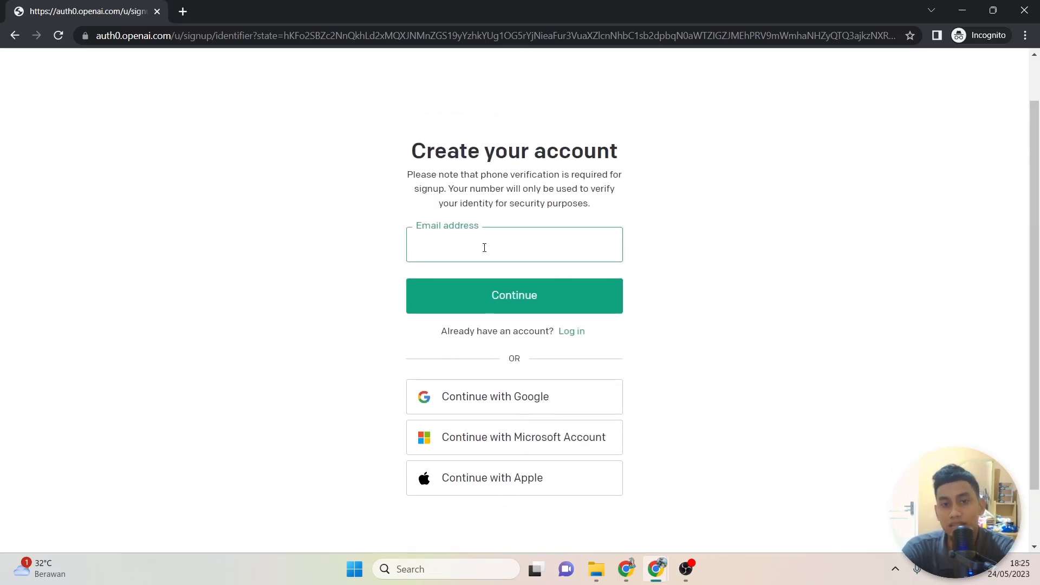
scroll(563, 352, down, 1)
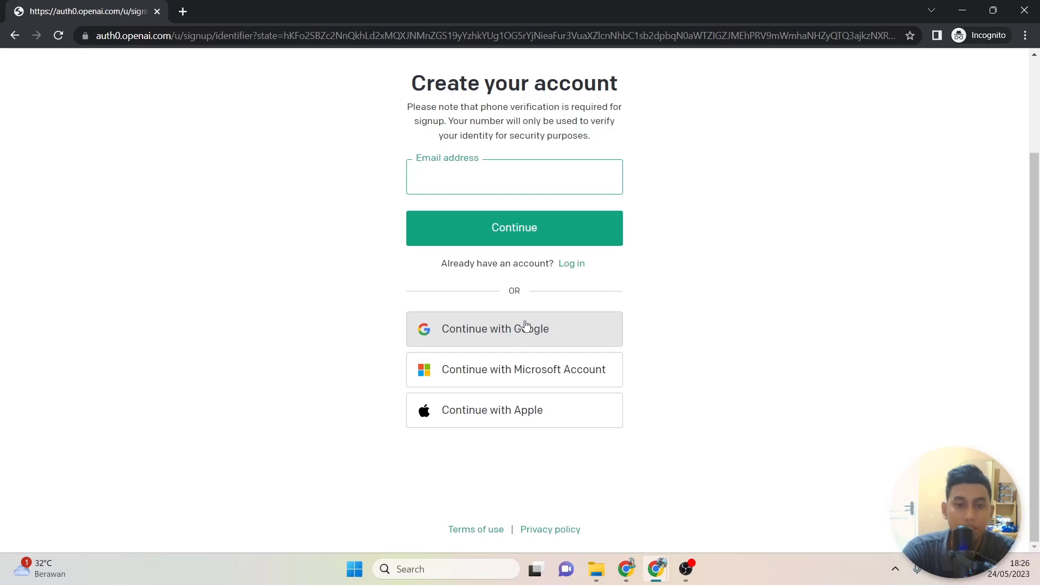
click(570, 263)
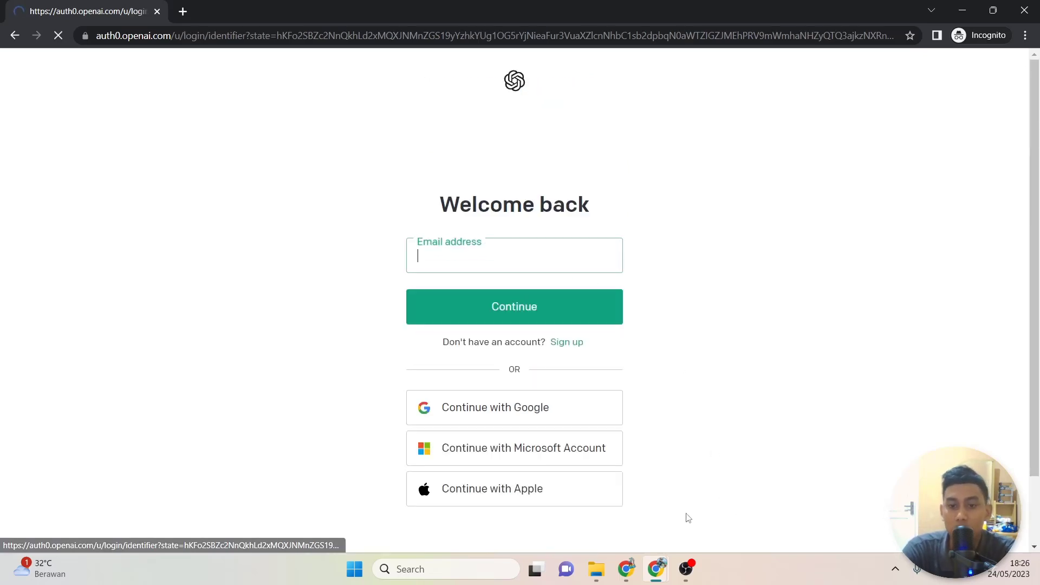
Switch to the other browser window and show the ChatGPT page that is already logged in
mouse_move(655, 569)
click(601, 517)
click(48, 8)
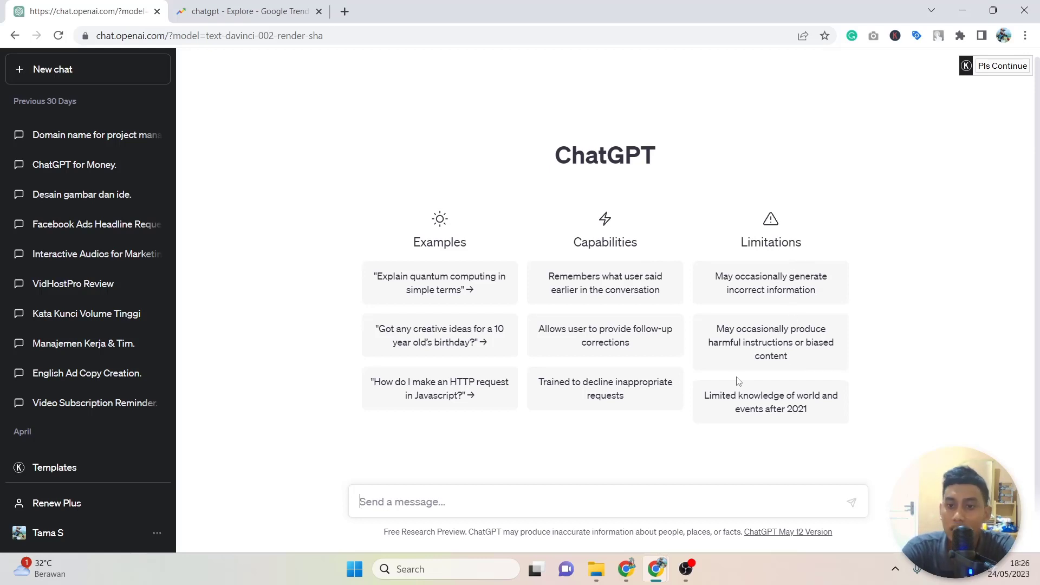
Examine the Limitations listed on the ChatGPT start page, including the knowledge cutoff and incorrect information notes
drag(809, 412, 792, 411)
click(814, 408)
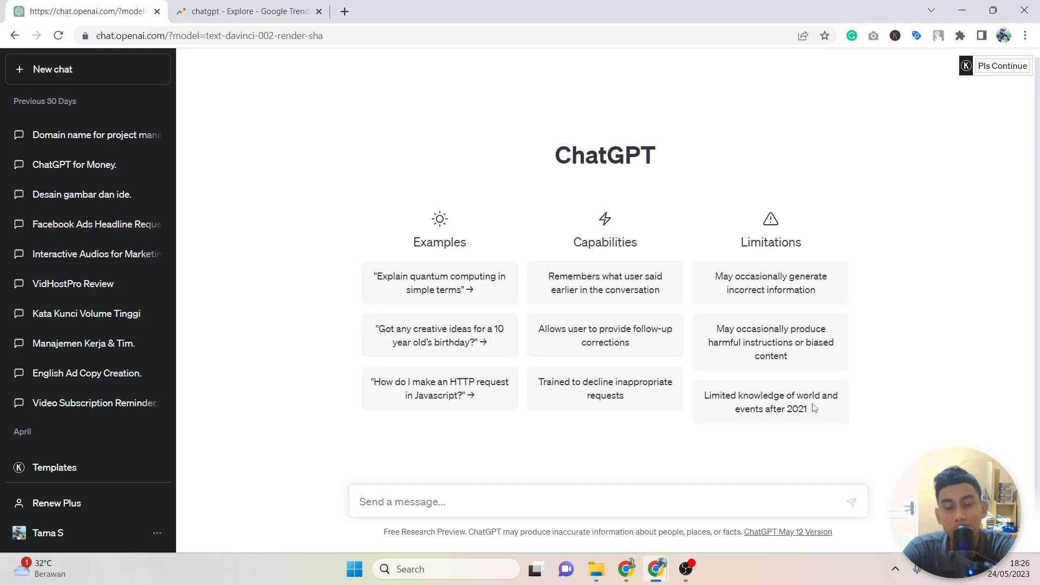
drag(818, 291, 713, 294)
click(713, 294)
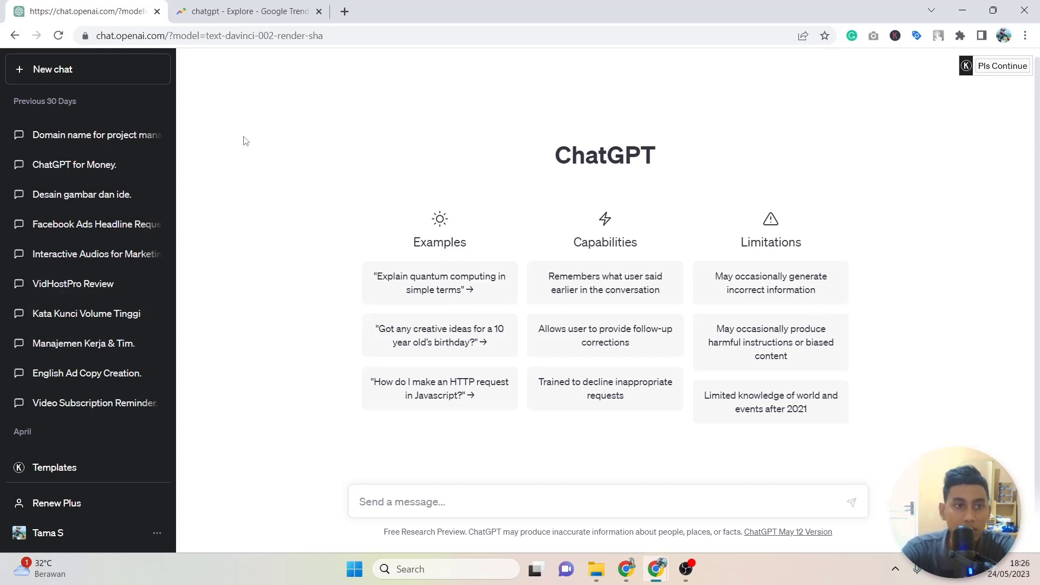
Look through the chat history and clear all saved conversations, confirming the deletion
scroll(17, 163, down, 7)
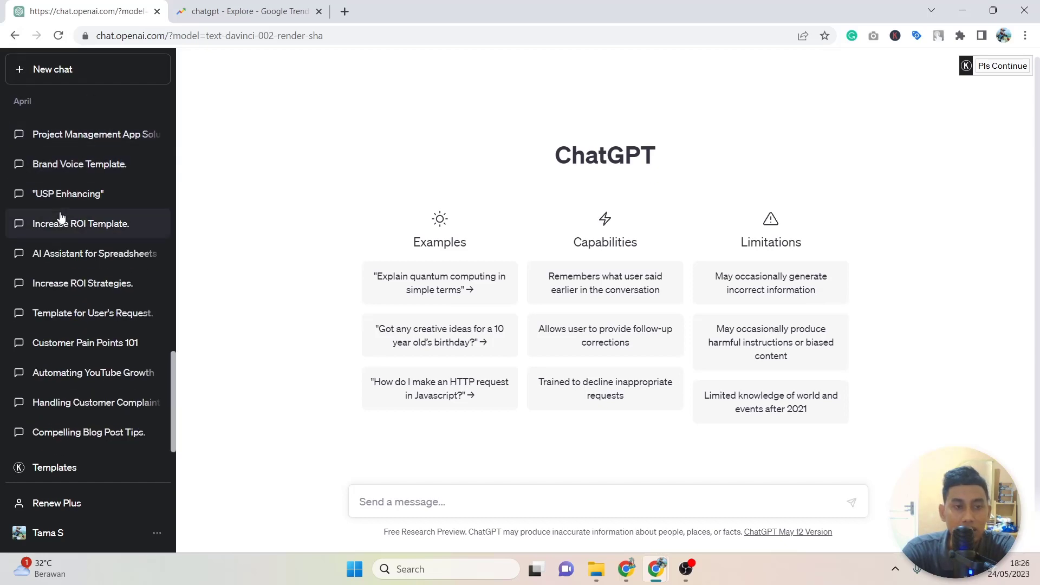
scroll(44, 342, up, 10)
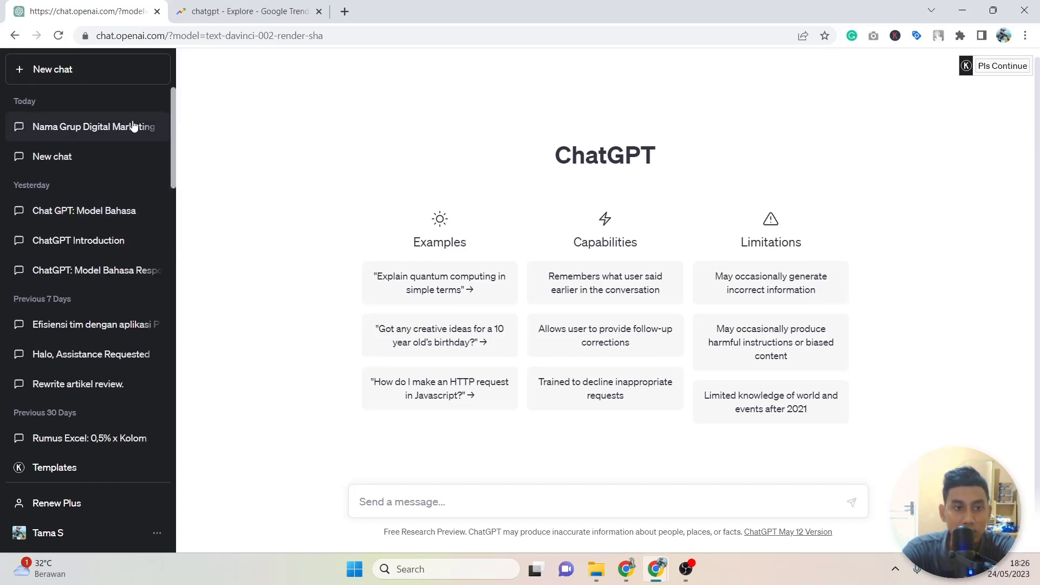
scroll(133, 126, down, 8)
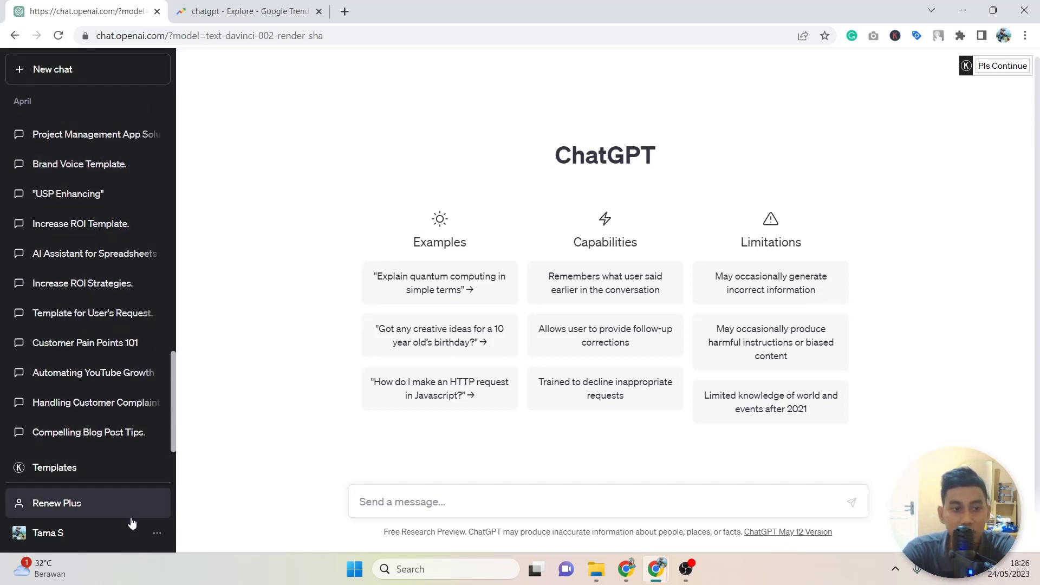
click(156, 538)
click(82, 429)
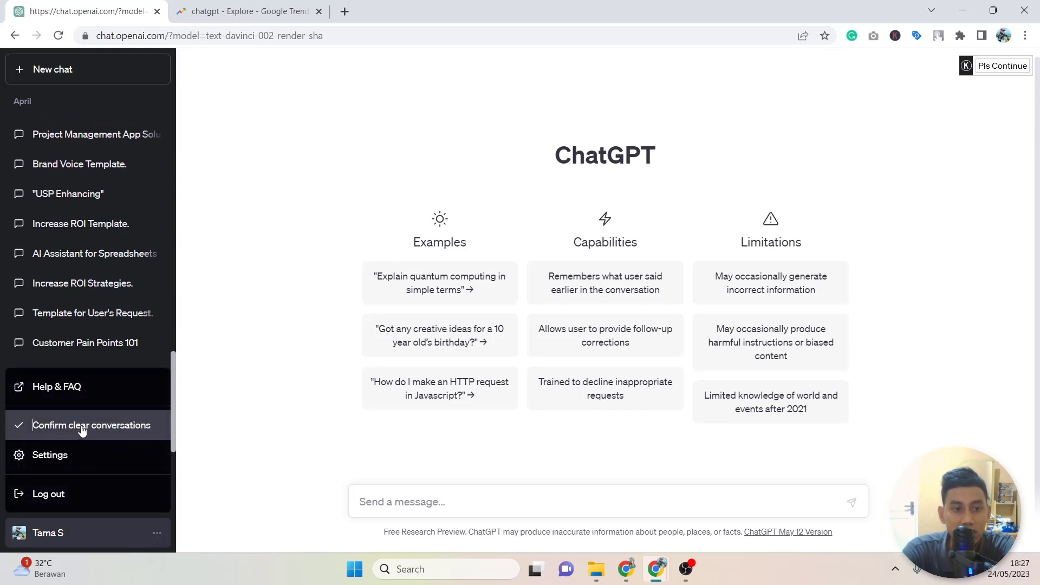
click(83, 426)
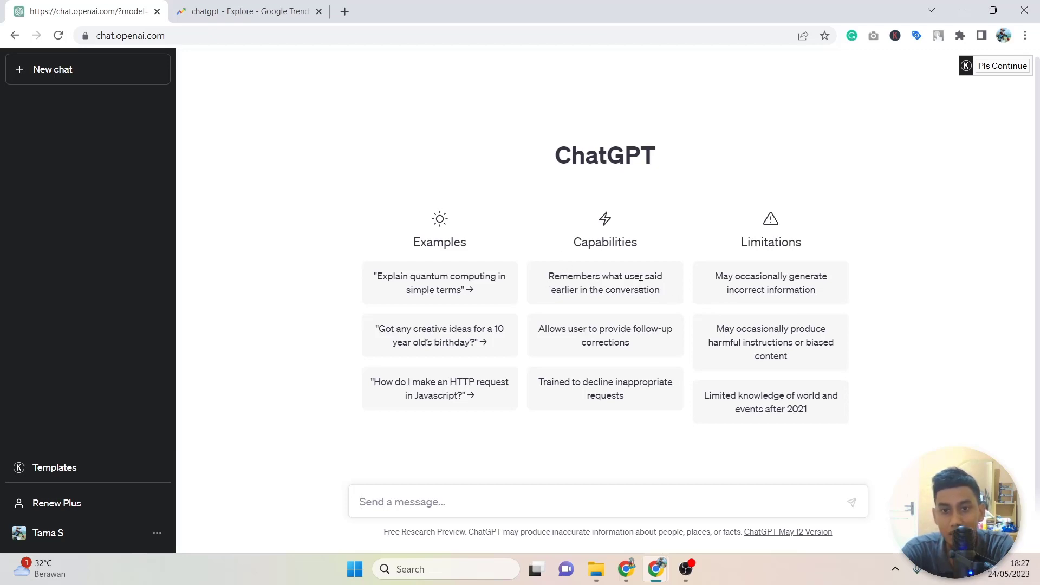
Examine the Capabilities on the start page about remembering earlier conversation and allowing follow-up corrections
drag(602, 276, 668, 279)
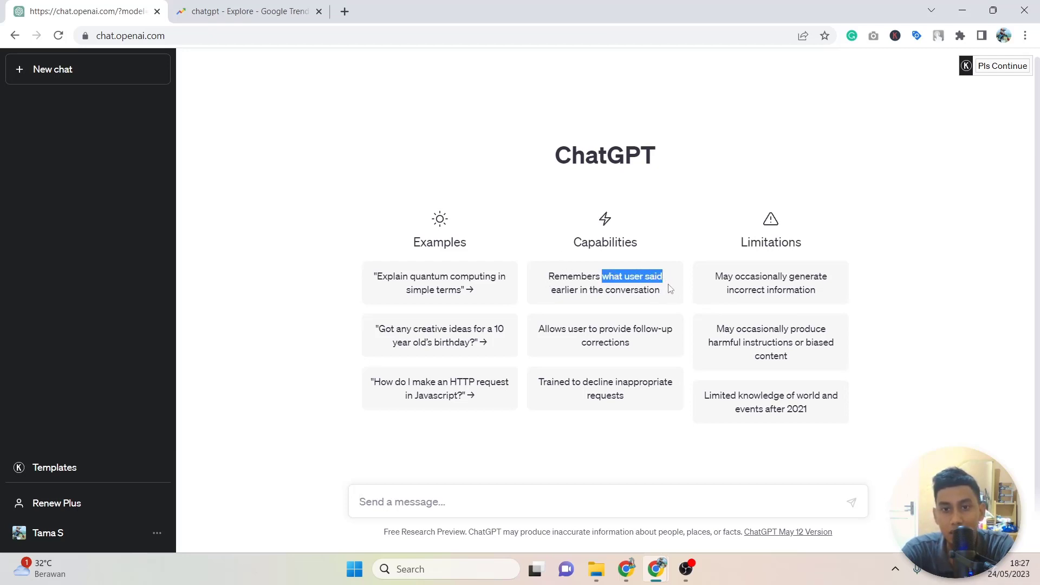
click(631, 294)
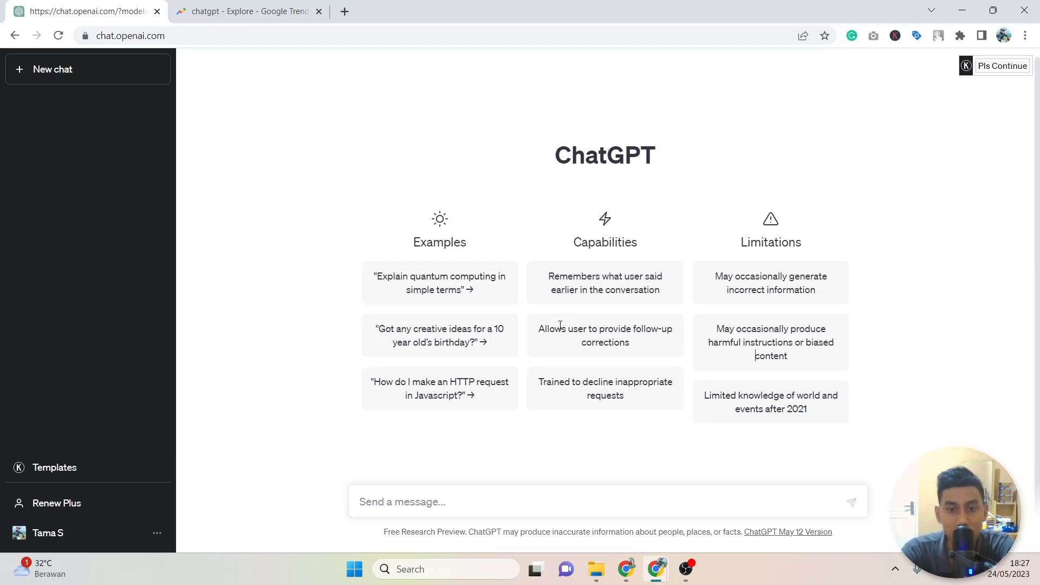
drag(538, 329, 640, 330)
click(650, 346)
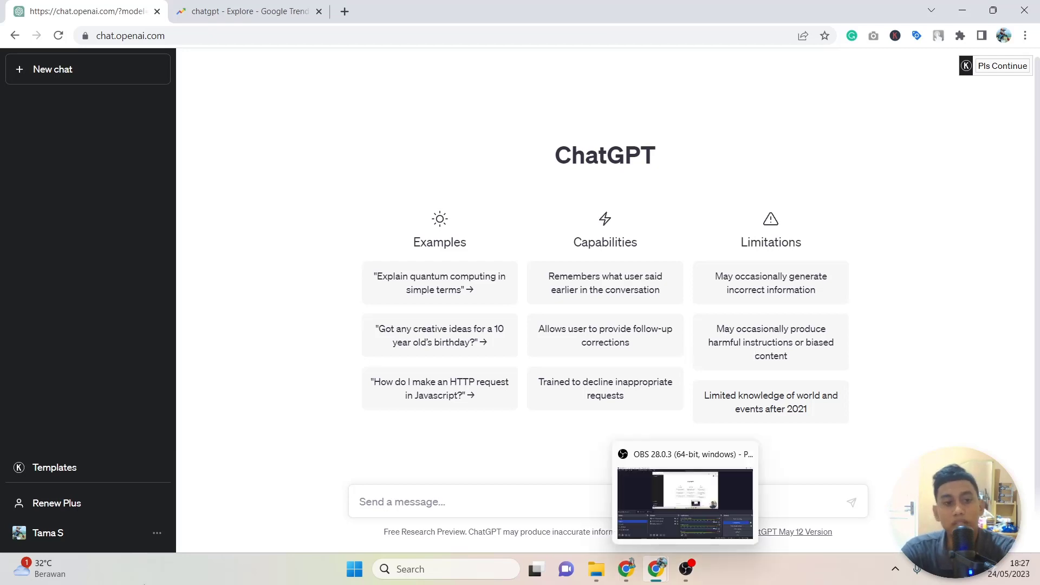
View the Free plan and ChatGPT Plus options, closing the plan comparison when done
click(96, 494)
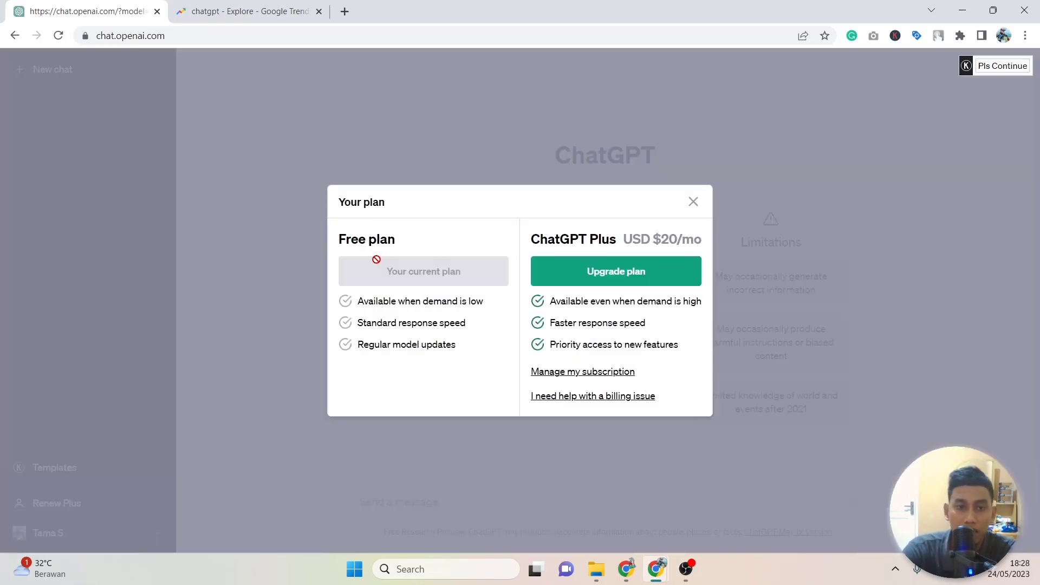
click(691, 202)
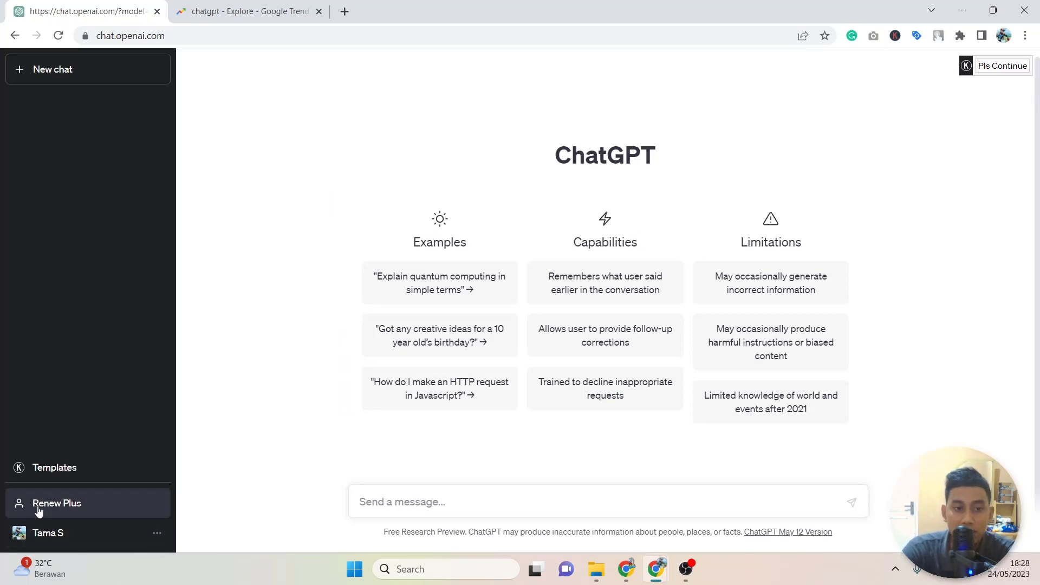
click(99, 507)
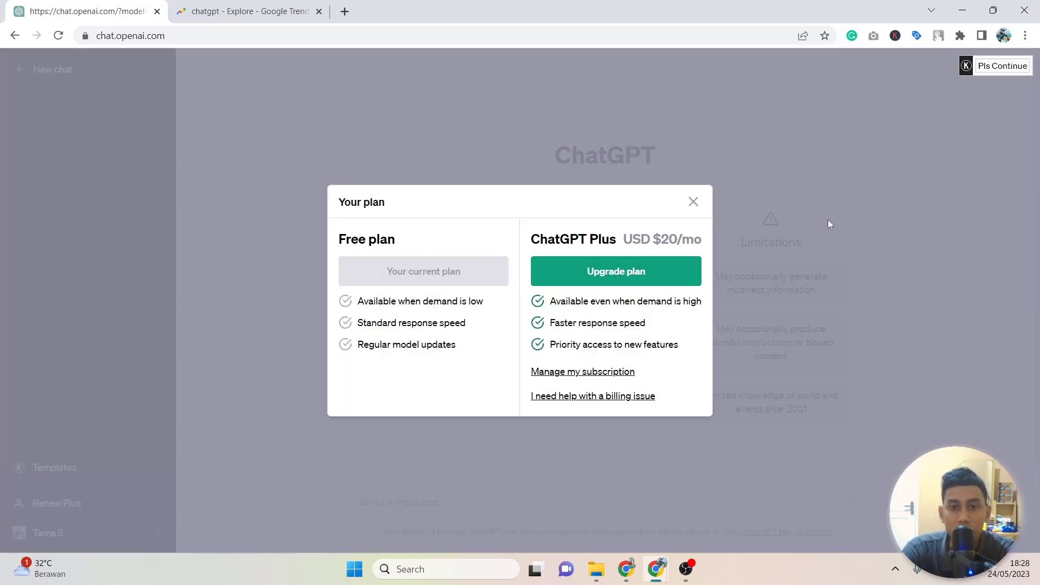
click(693, 203)
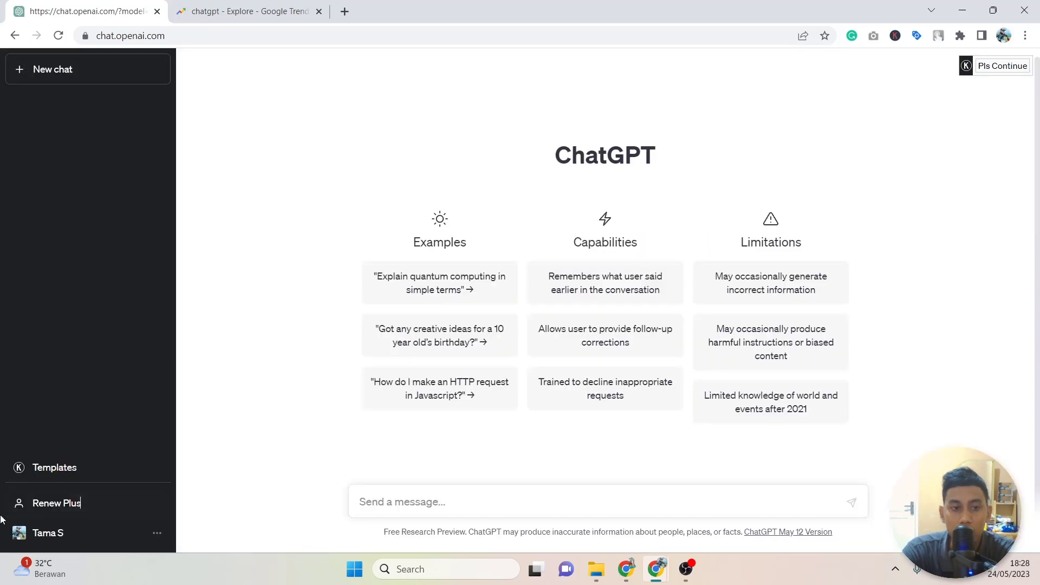
Examine the Free plan's availability terms, view the ChatGPT Plus subscription checkout, and return to the chat page without subscribing
click(73, 513)
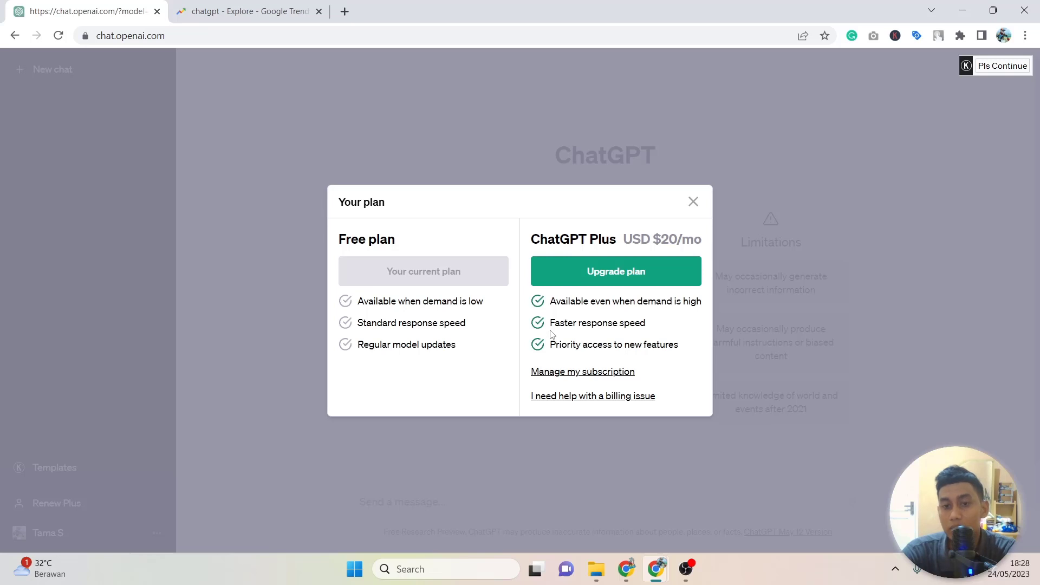
drag(421, 301, 486, 305)
click(488, 311)
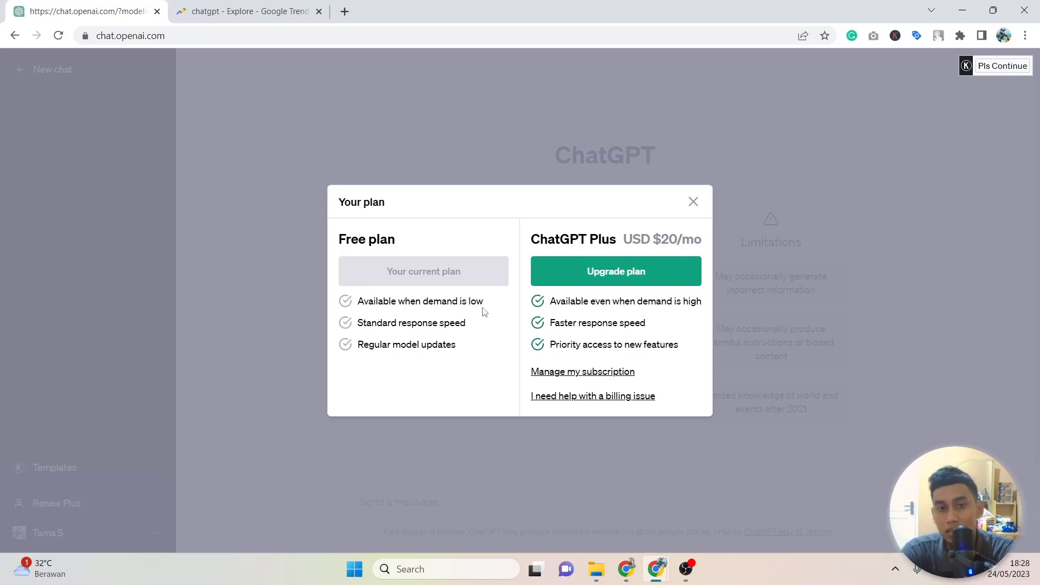
drag(484, 302, 357, 303)
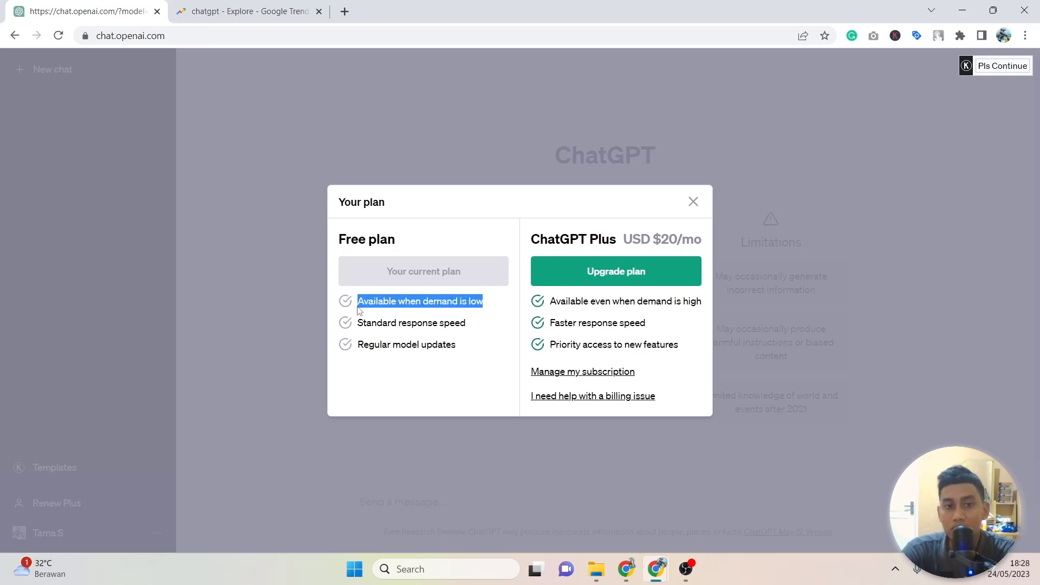
click(520, 310)
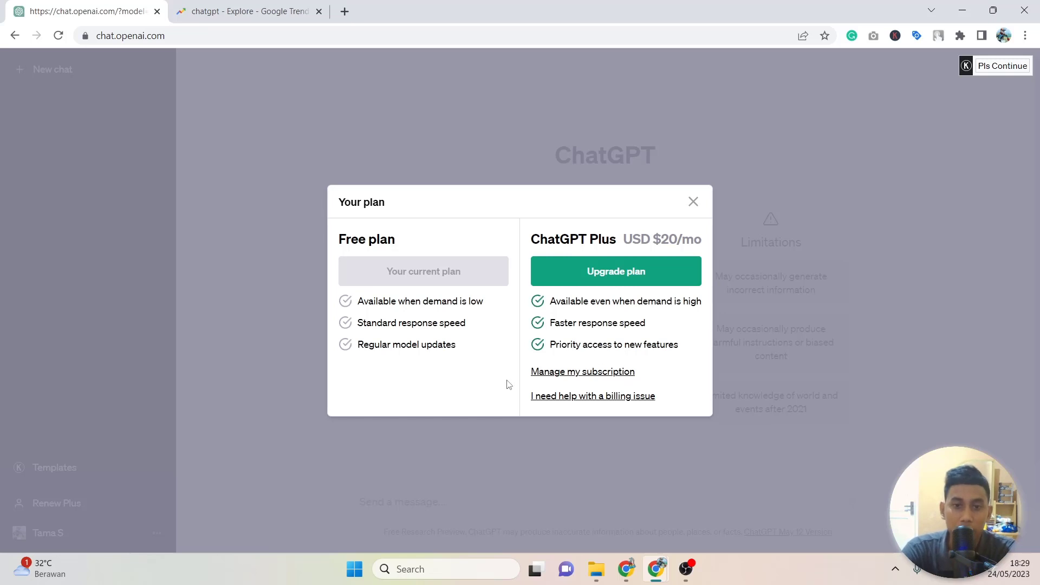
click(599, 273)
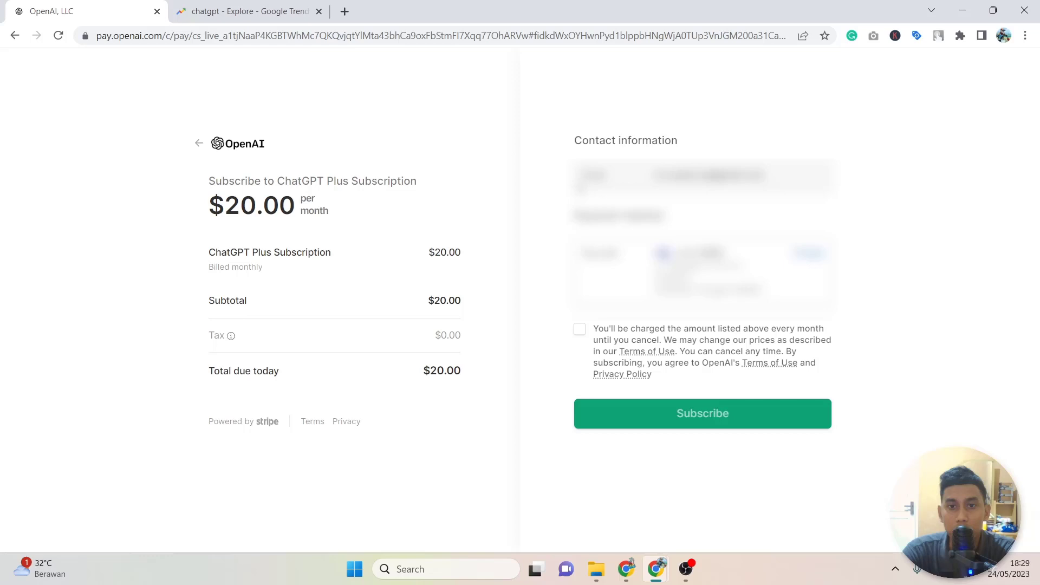
click(16, 36)
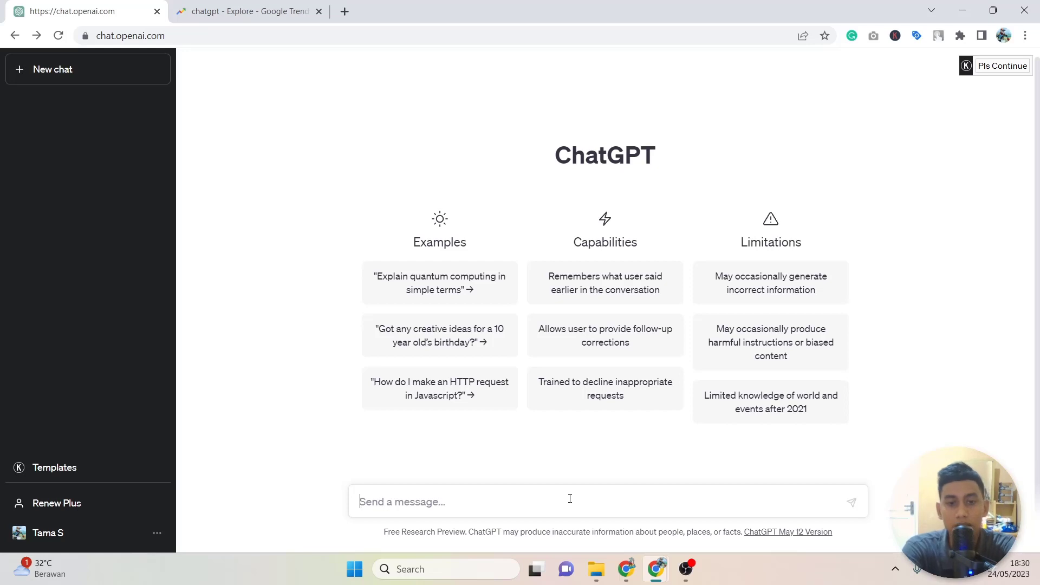
Send ChatGPT the prompt "Tolong buatkan saya judul artikel mengenai manajemen keuangan untuk mahasiswa"
text(T)
text(o)
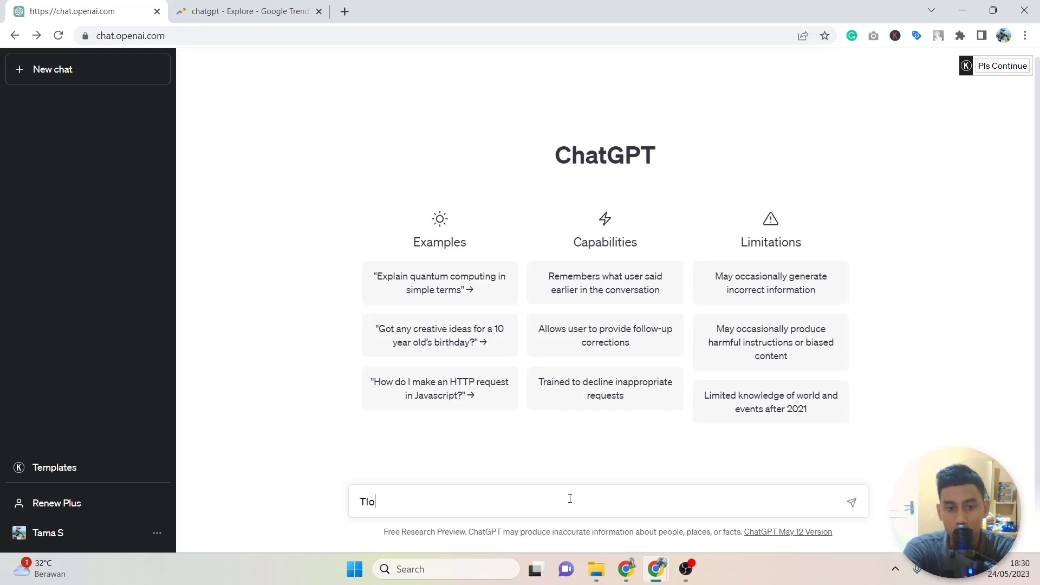
text(long buatkan saya)
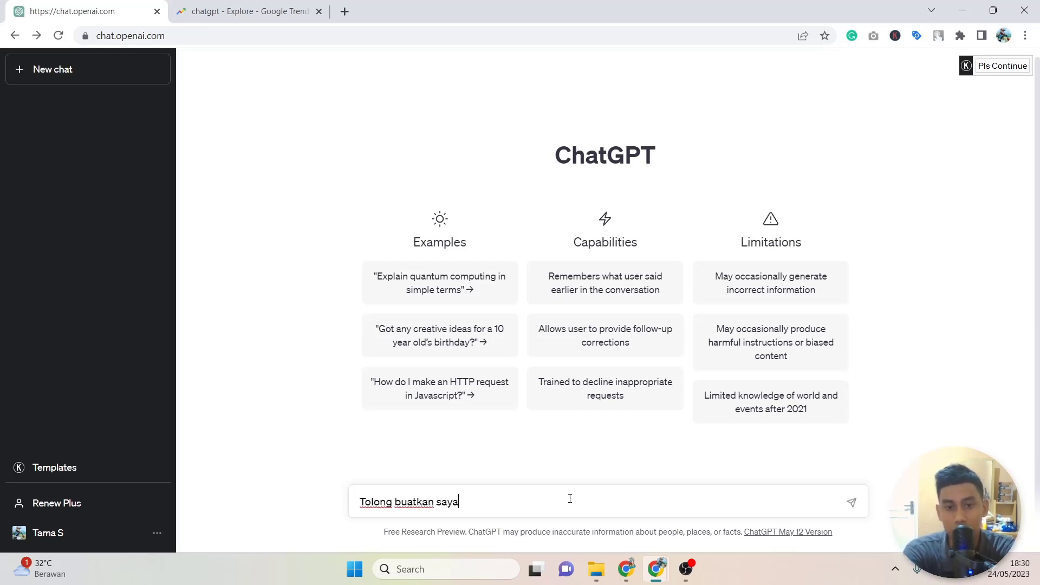
text( judul artikel)
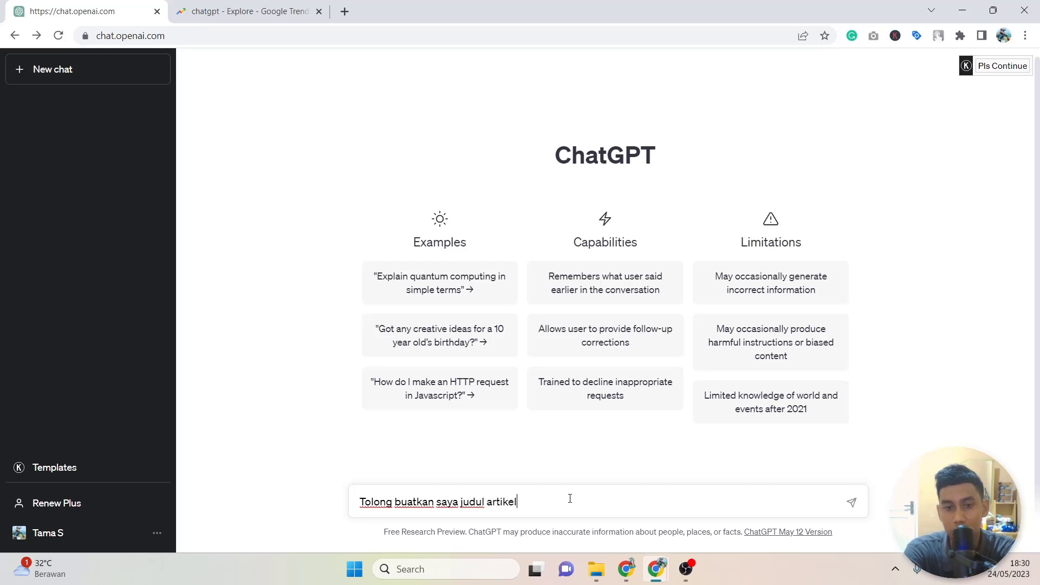
text( mengenai manajemen)
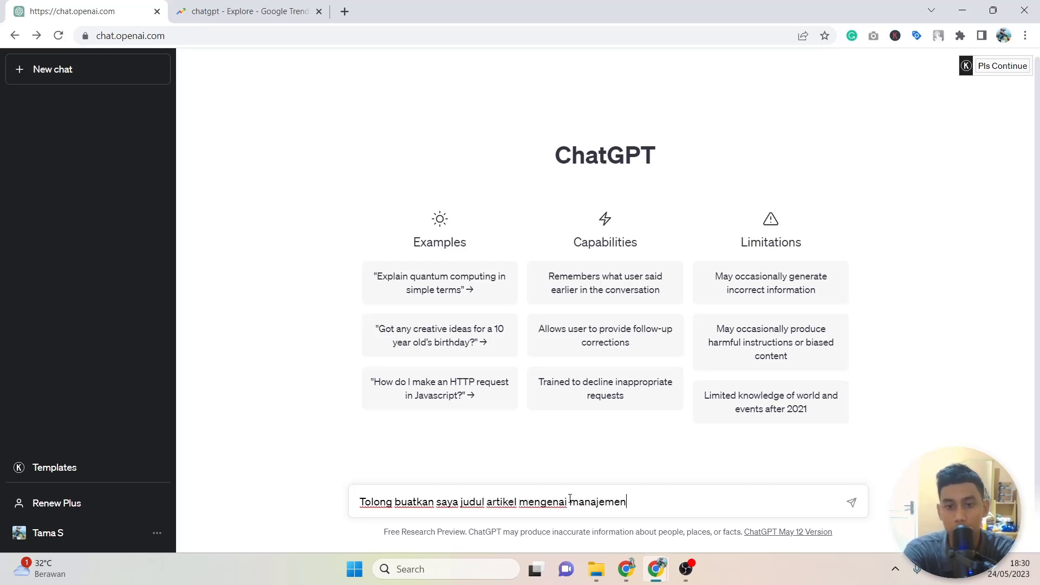
text( keuangan untuk )
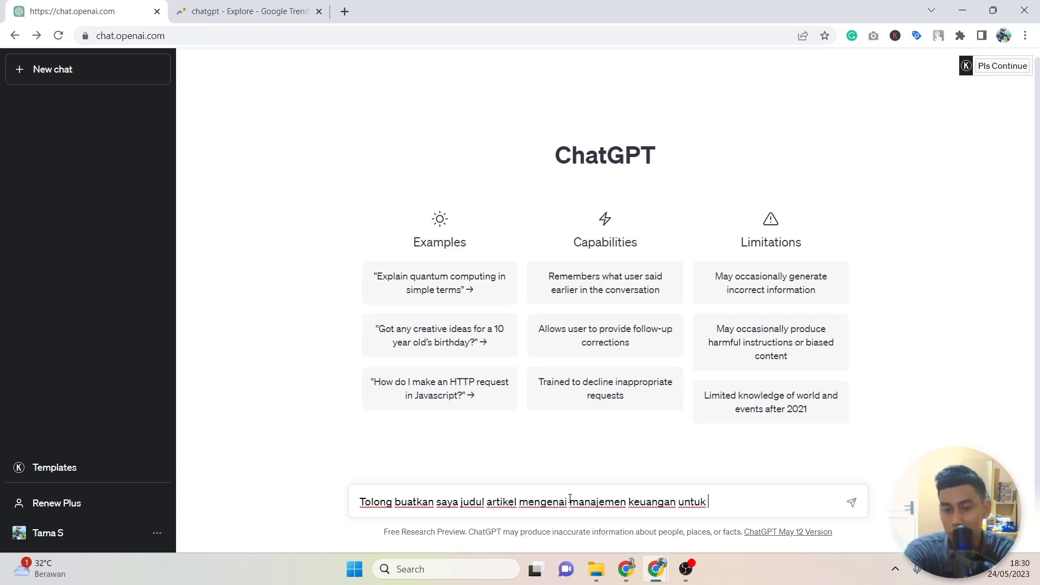
text(mahasiswa)
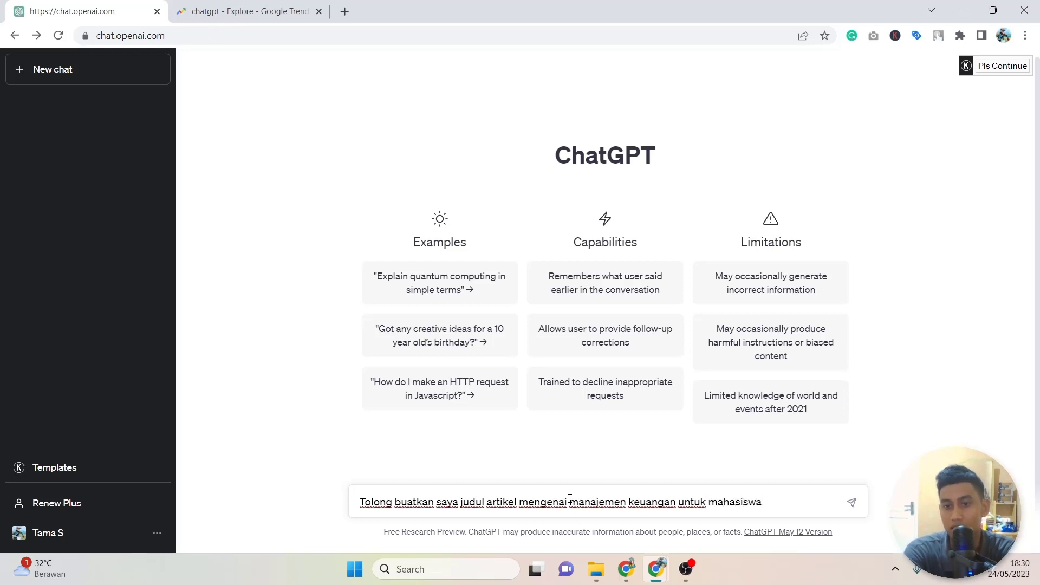
key(Return)
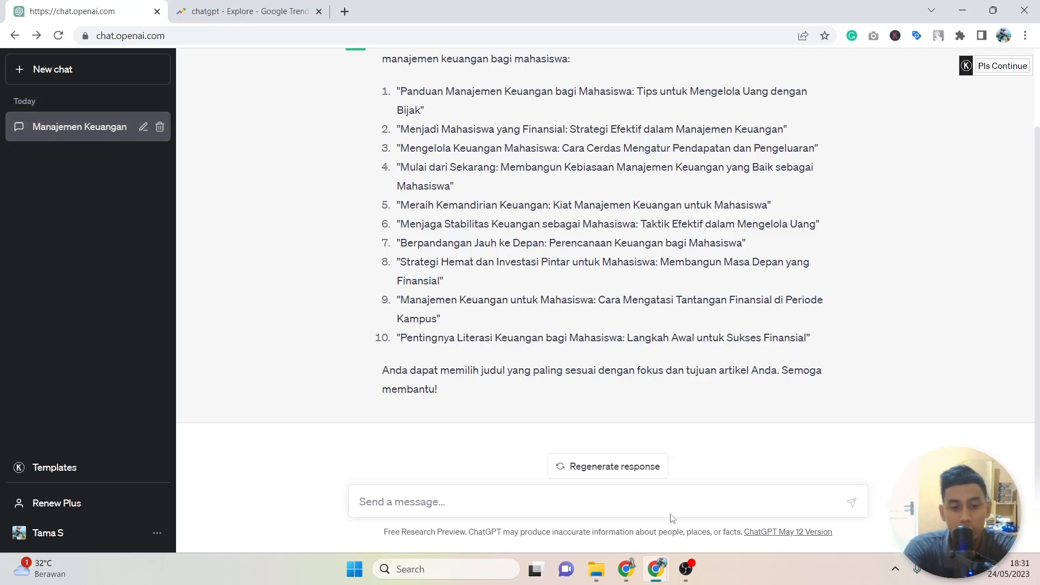
Send the follow-up correction "bukan seperti itu tapi untuk mahasiswa semester akhir"
text(ba)
key(BackSpace)
text(ukan)
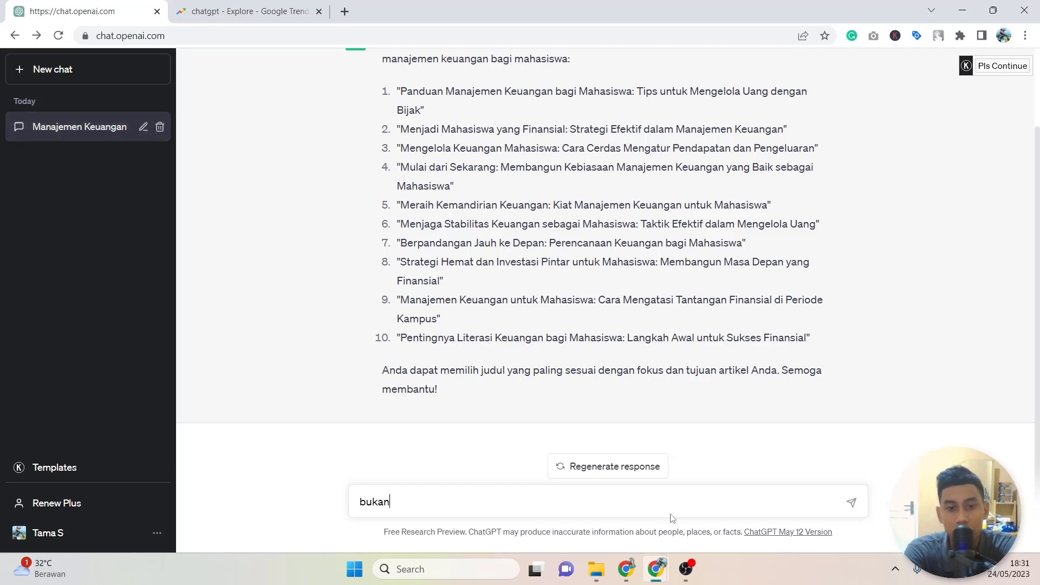
text( seperti itu)
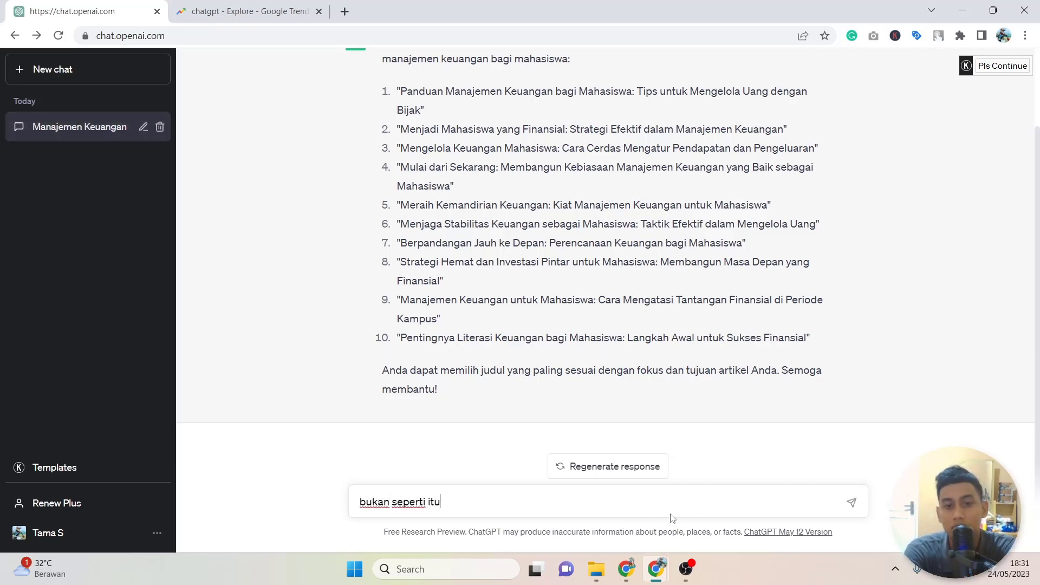
text( tapi)
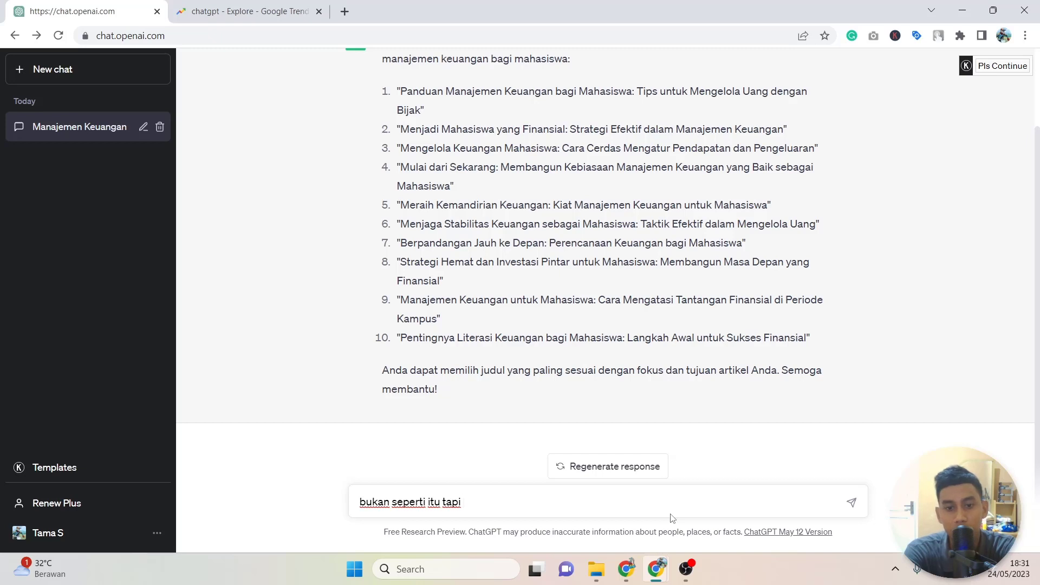
text(untuk mahasiswa se)
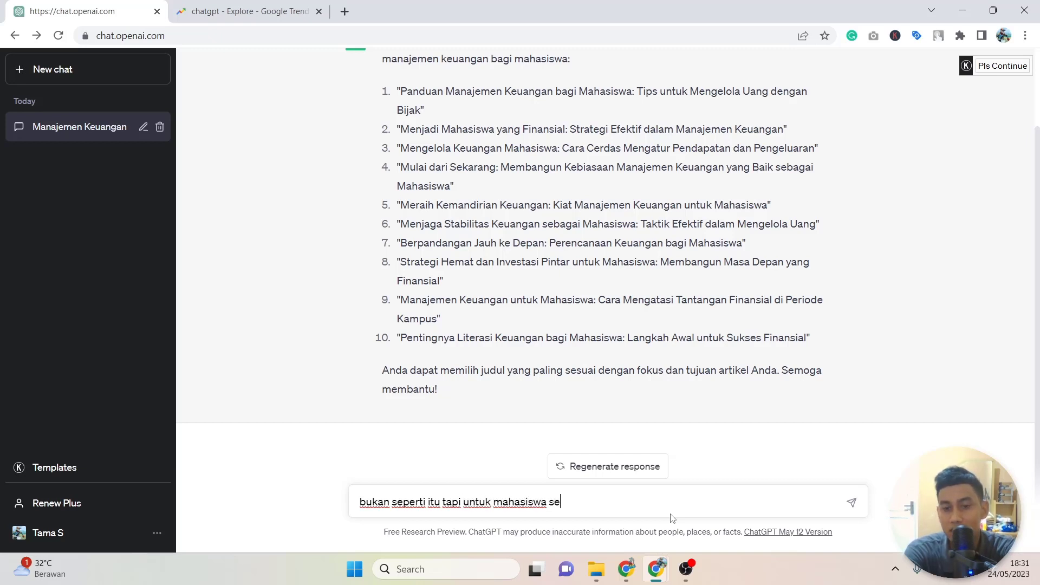
text(mester akhk)
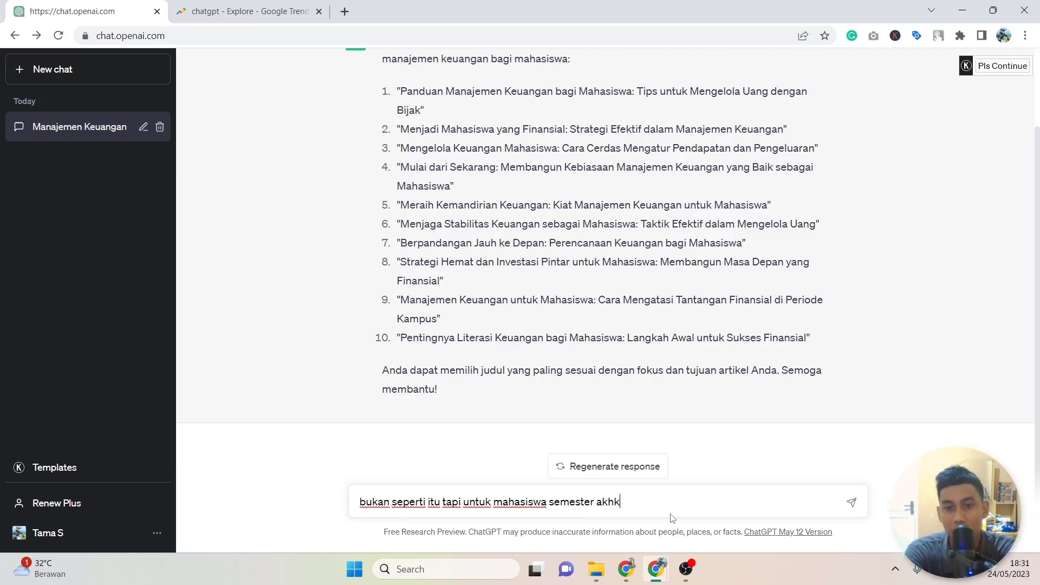
text(i)
key(BackSpace)
key(BackSpace)
key(BackSpace)
text(hir)
key(Return)
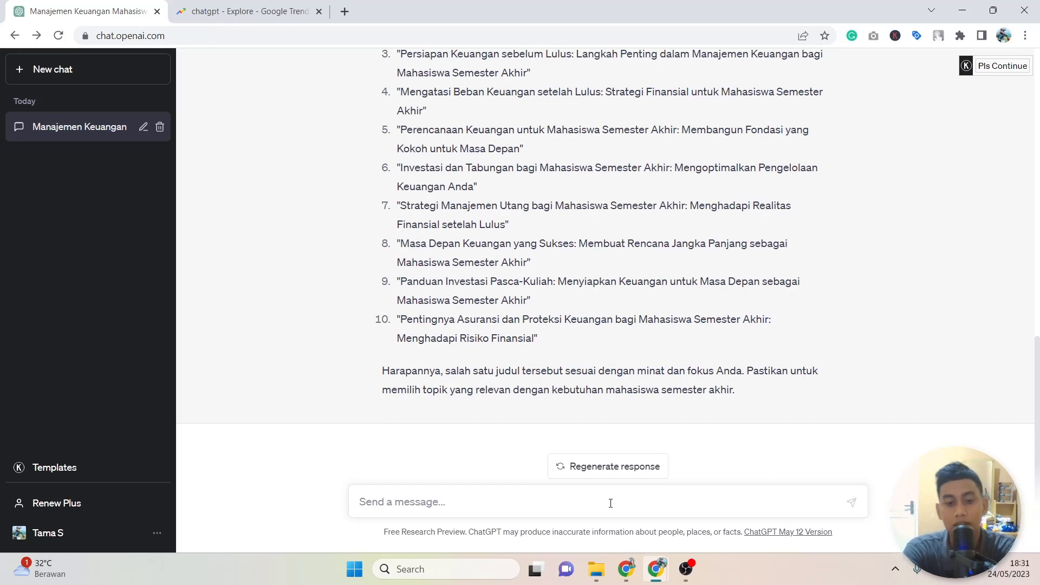
Ask for the titles in English by sending "buat dalam bahasa inggris"
text(buat dalam baha)
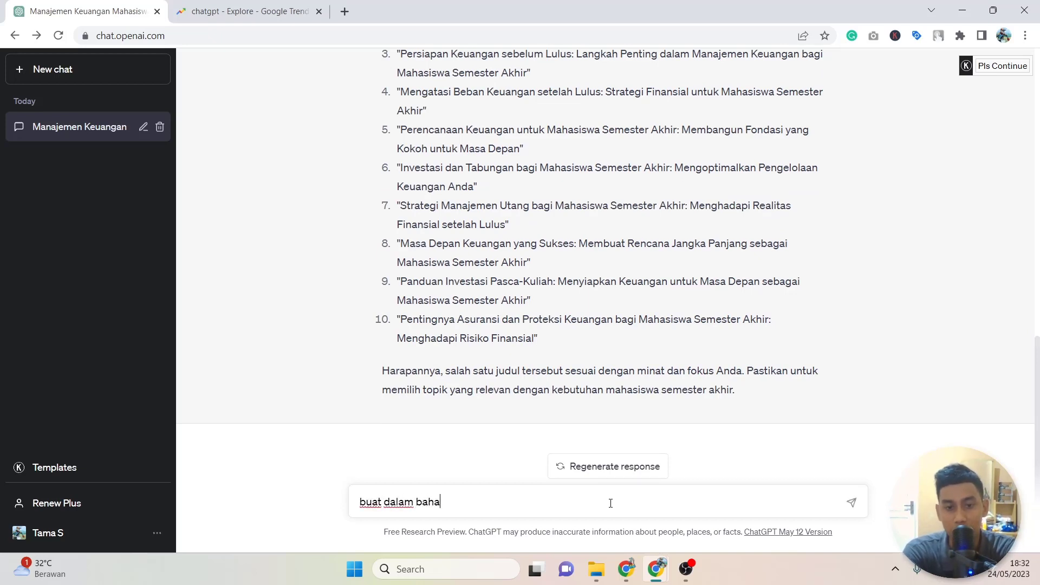
text(sa inggris)
key(Return)
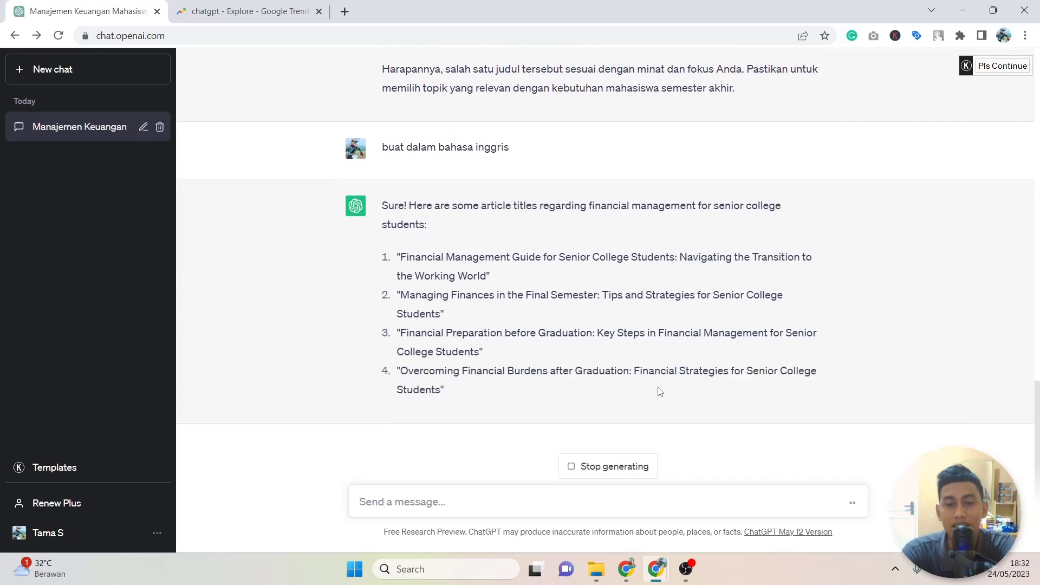
Review the conversation from the first prompt to the English titles, comparing how each follow-up builds on earlier answers
scroll(455, 243, up, 7)
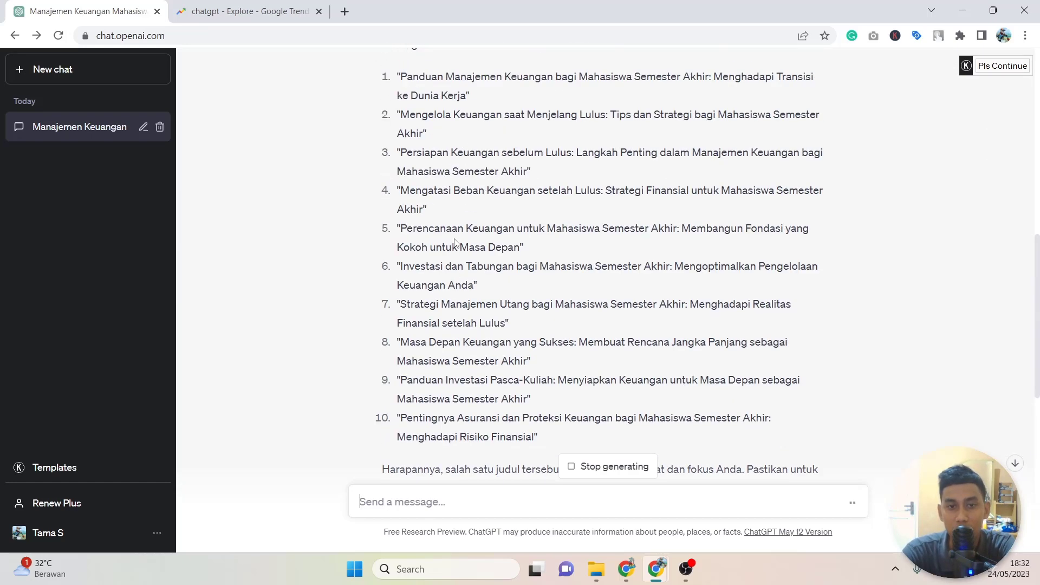
scroll(455, 244, up, 10)
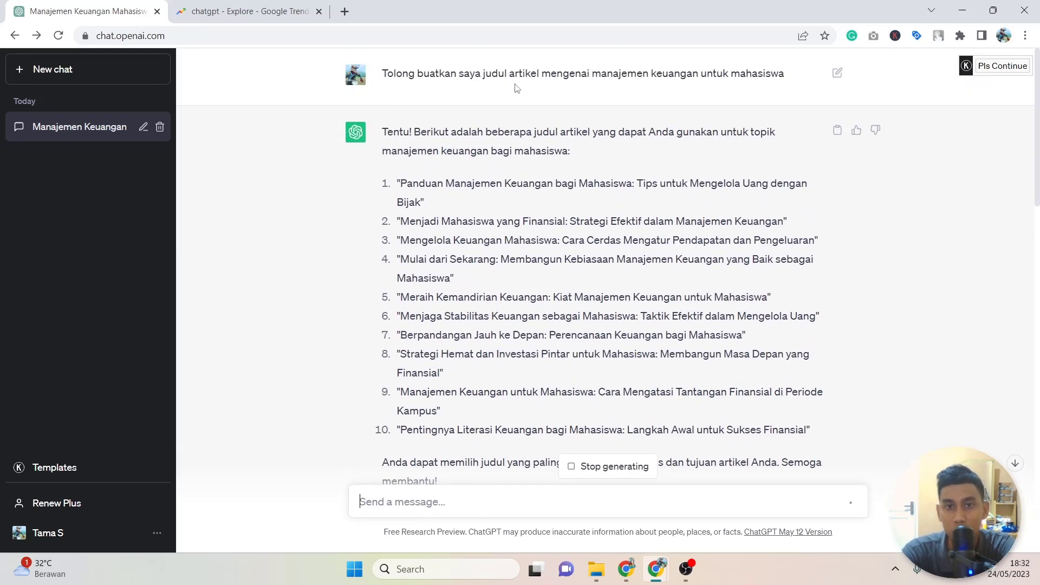
scroll(498, 205, down, 15)
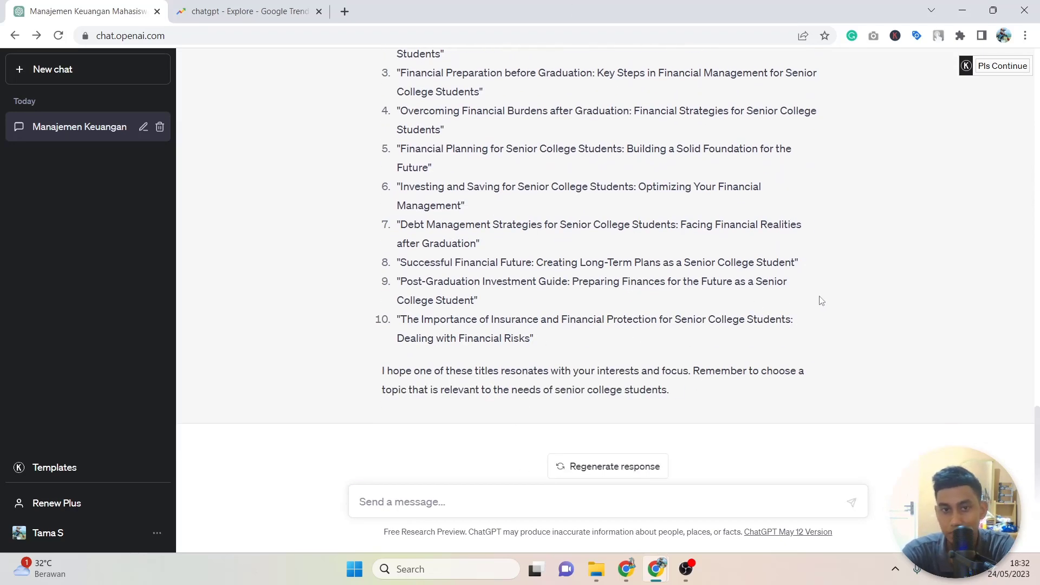
scroll(821, 301, up, 15)
scroll(829, 307, up, 5)
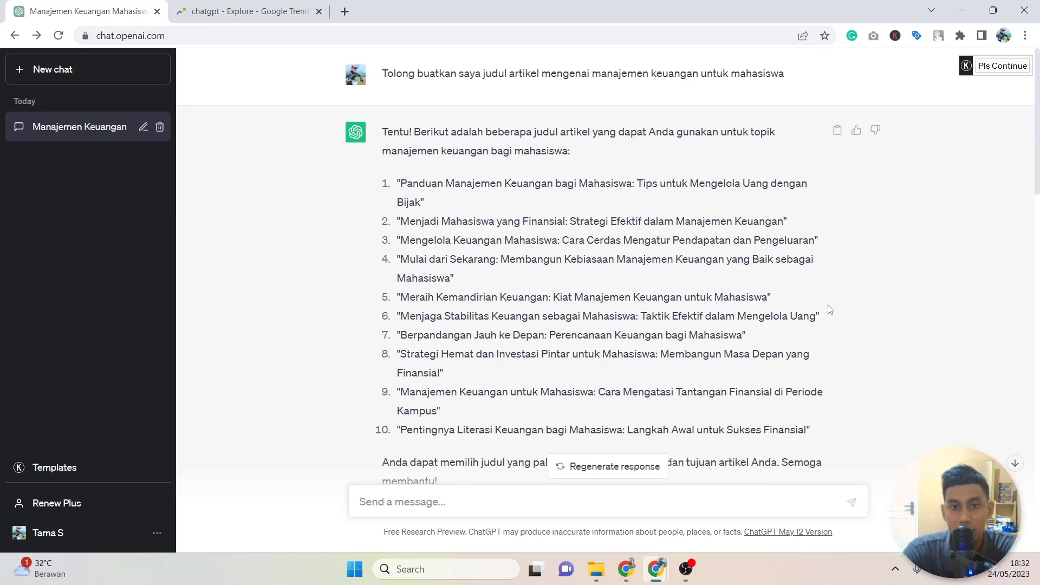
scroll(829, 309, down, 20)
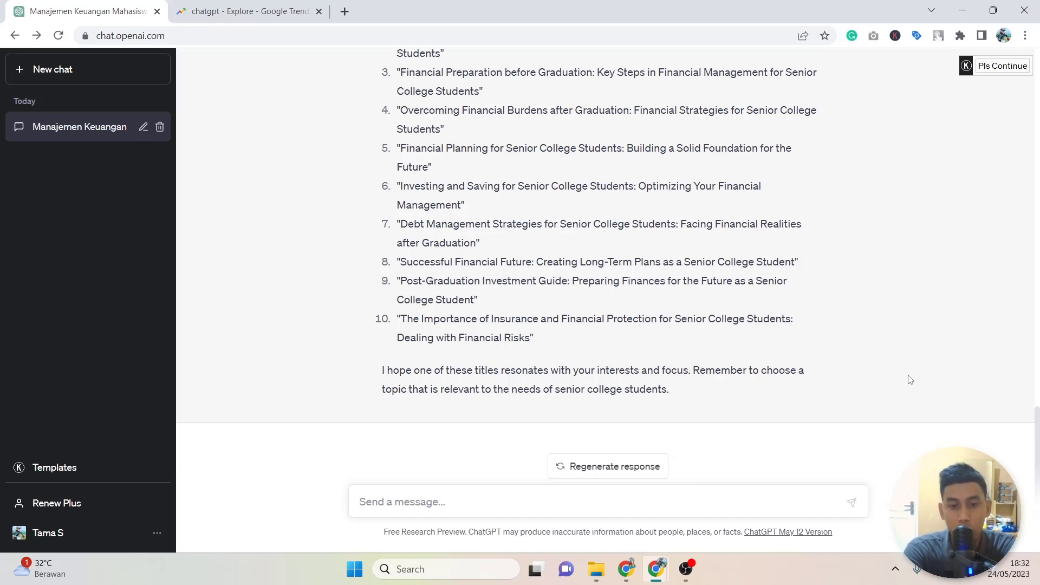
Begin a new prompt in the same chat with "coba buatkan saya satu halaman web landing page, dengan"
text(coba)
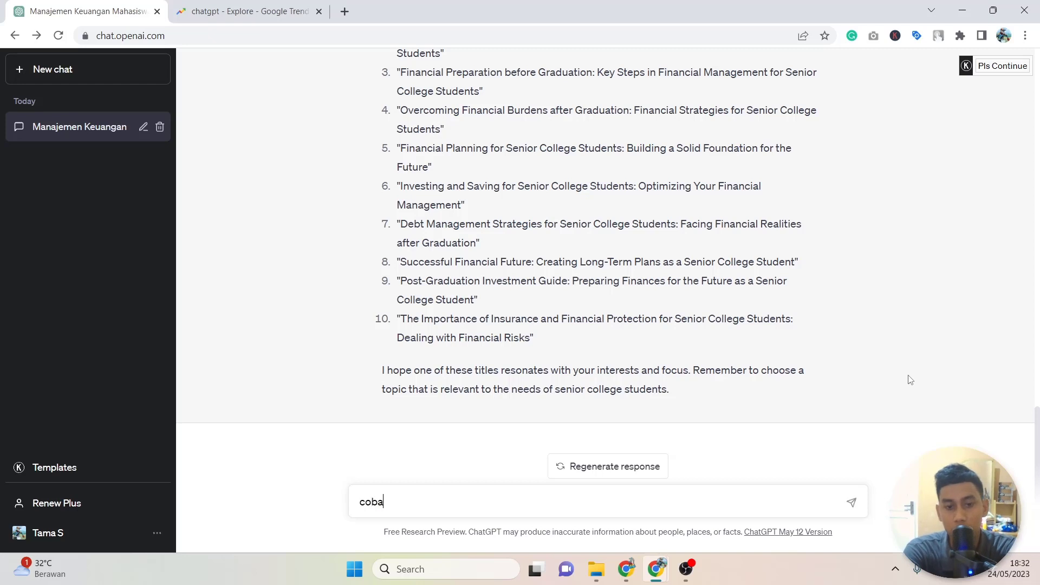
text( buatkan saya satu halaman web)
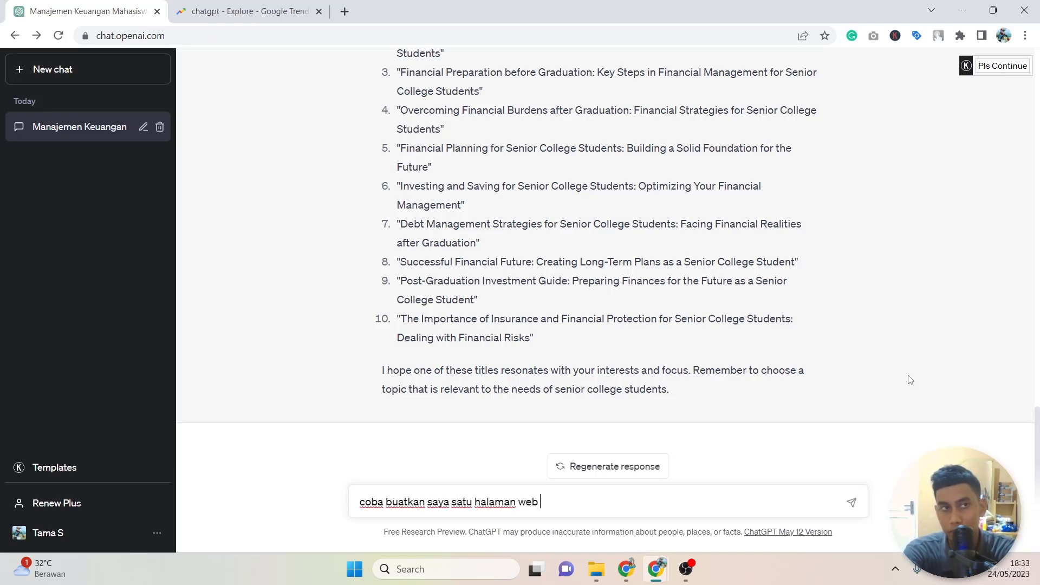
text( la)
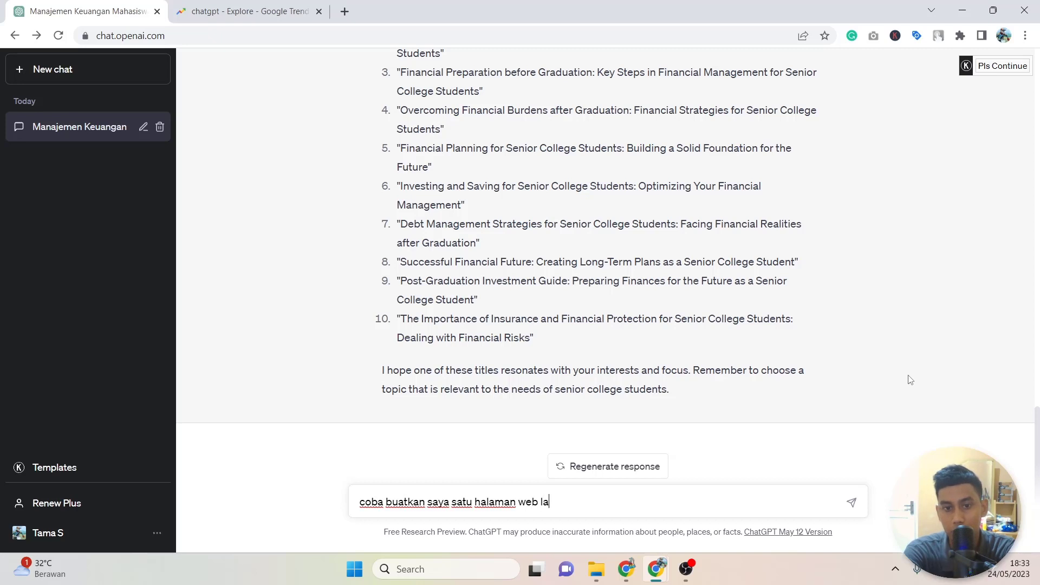
text(nding page, dengan )
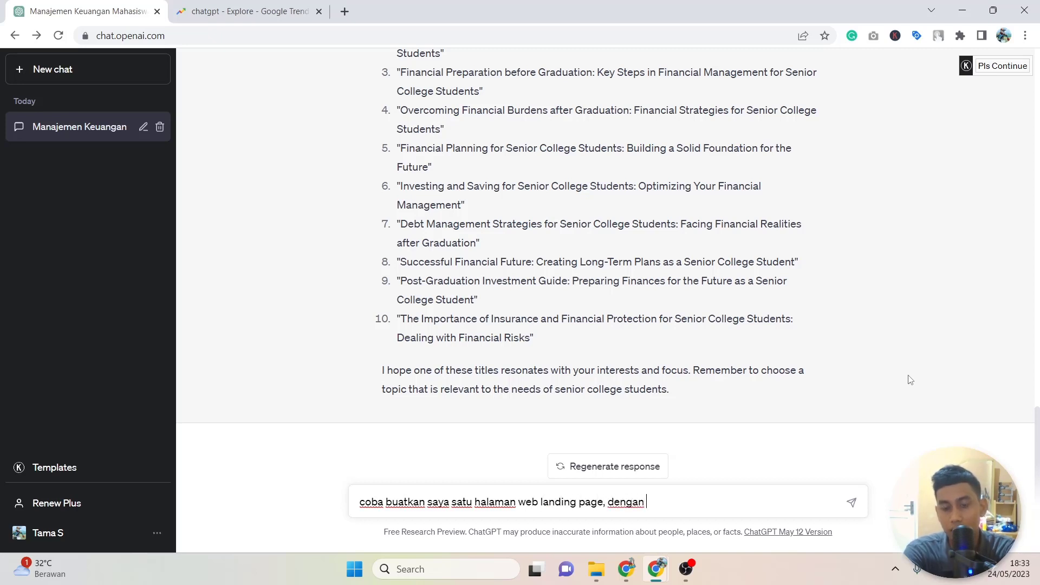
Extend the landing page prompt with "kolom nama dan email juga tombol subscribe di bagian kanan dan di"
text(kolom mi)
key(BackSpace)
key(BackSpace)
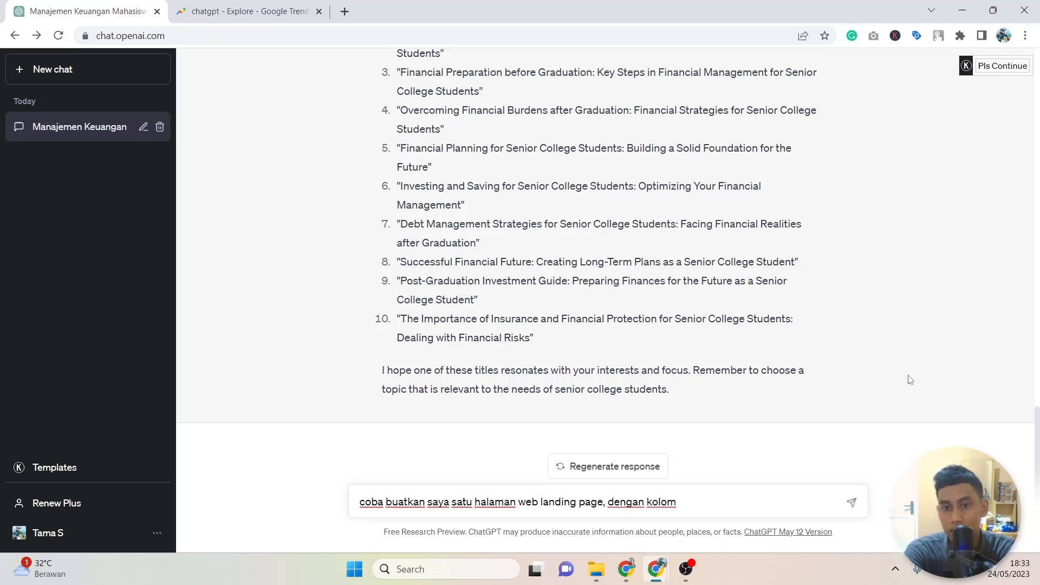
text(email dan nama)
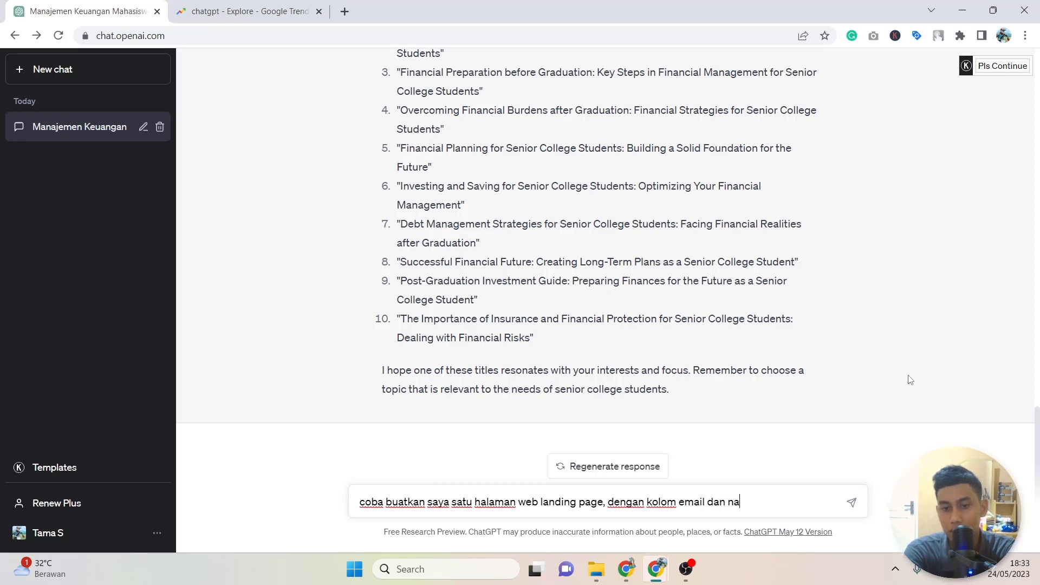
key(ctrl+shift+Left)
key(ctrl+shift+Left)
key(ctrl+shift+Left)
text(nama dan ema)
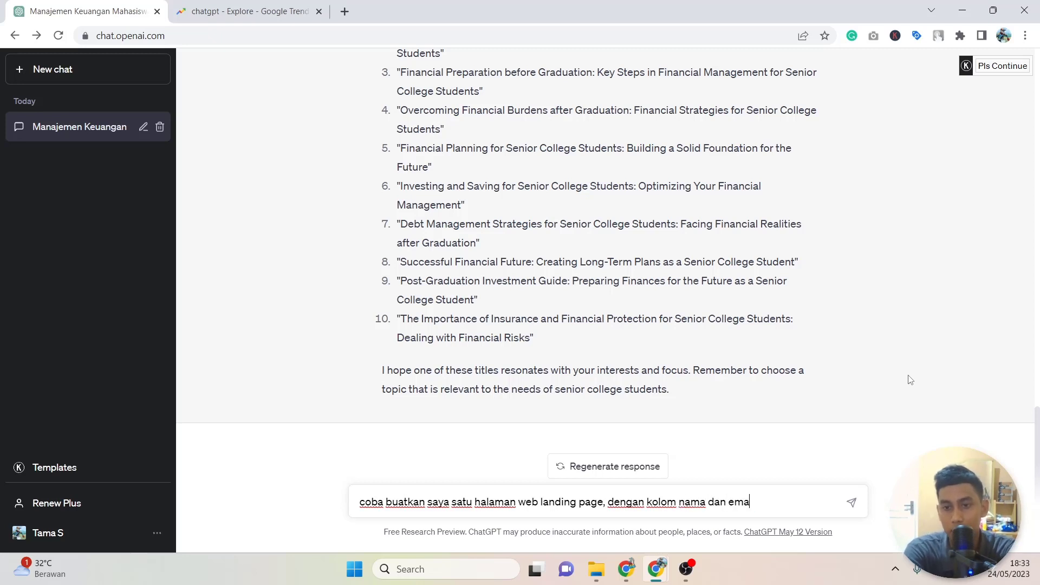
text(il juga tomb)
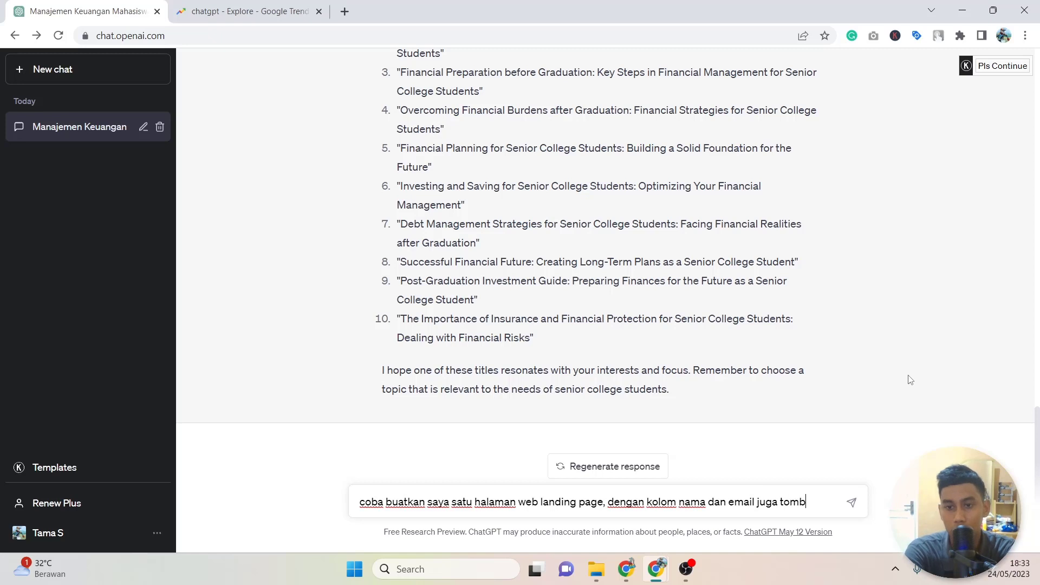
text(ol subscri)
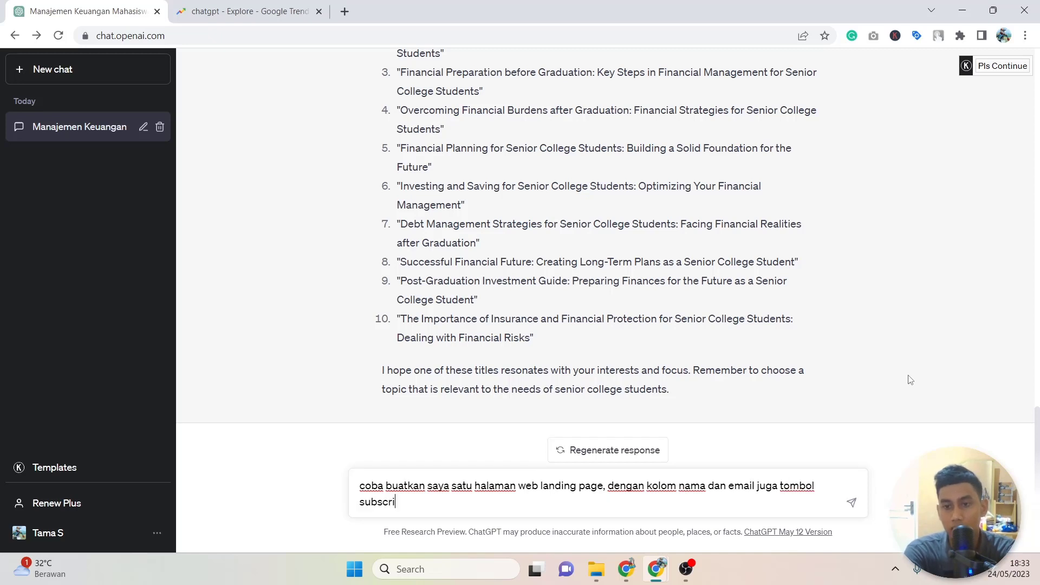
text(be di bagian kanan dan di)
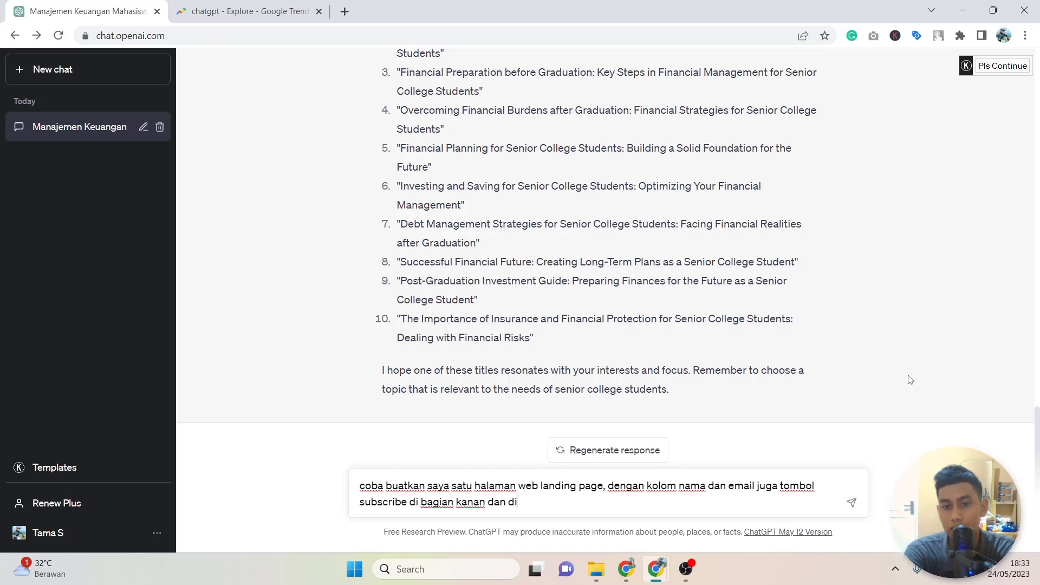
Continue the prompt's layout description with "kiri terdapat section gambar atau video"
text( kiri terdapat gambar)
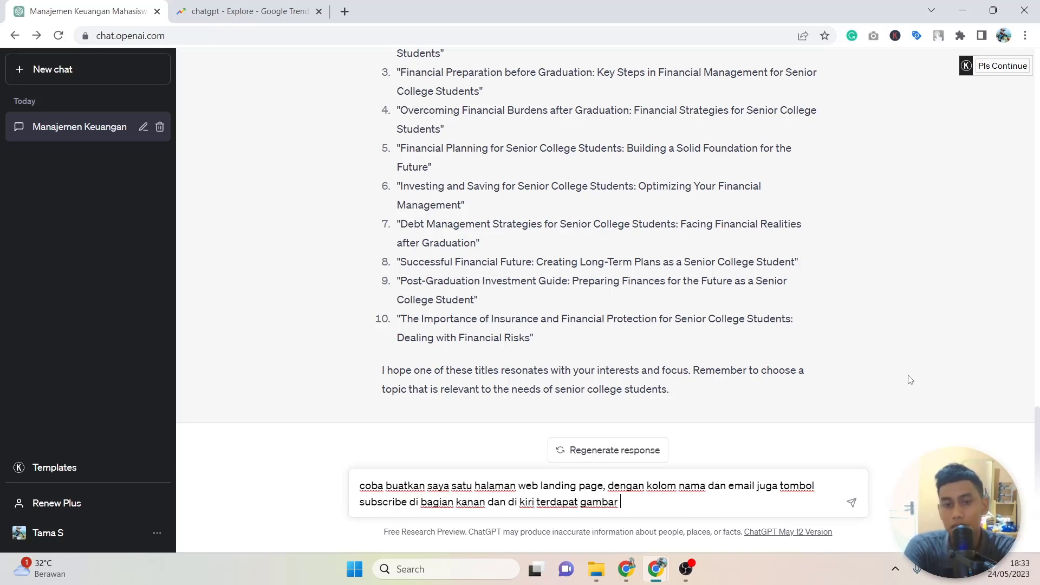
key(ctrl+shift+Left)
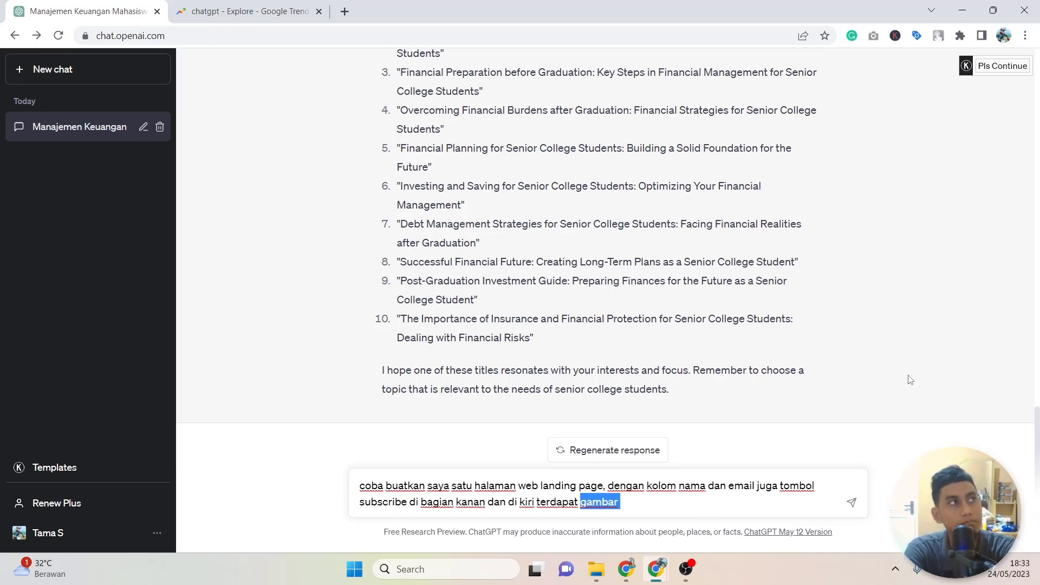
text(se)
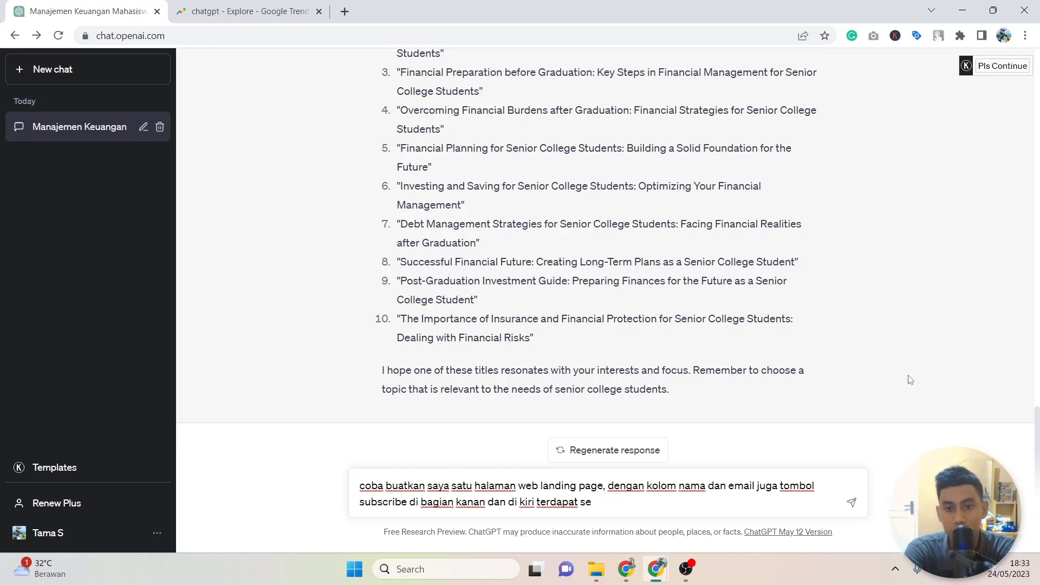
text(ctio)
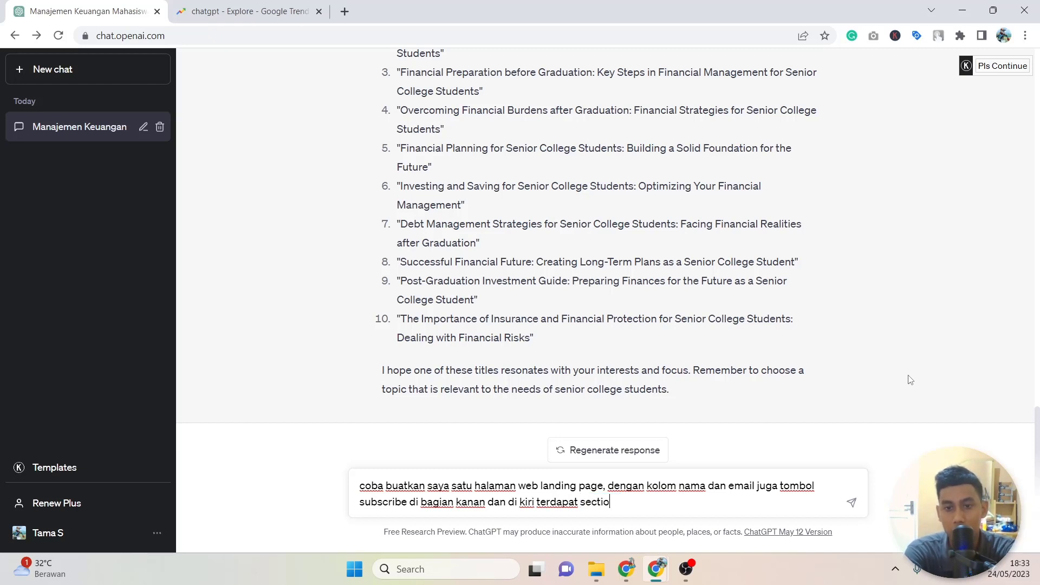
text(n gambar atau video)
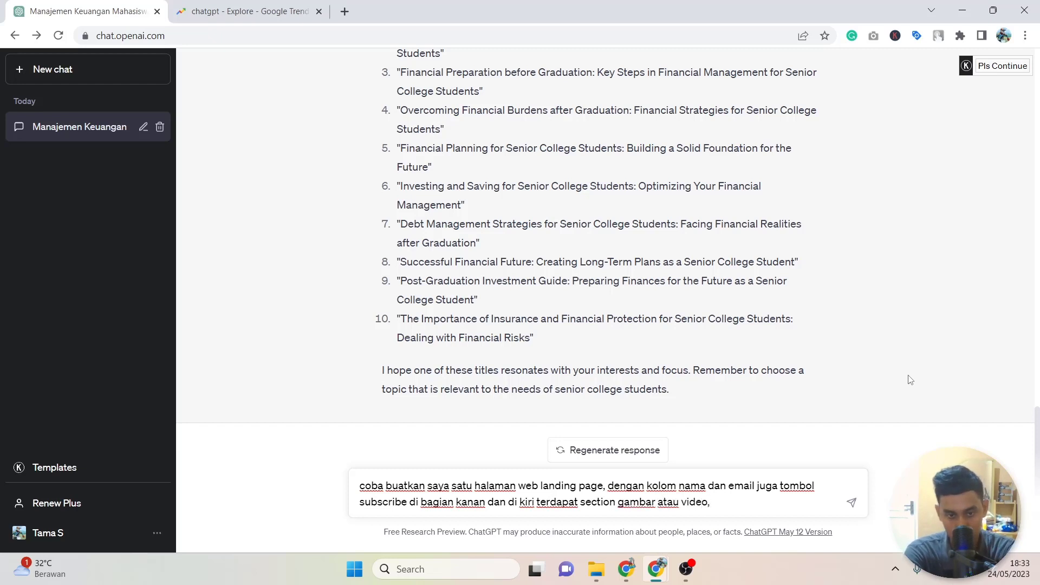
Extend the landing page prompt with ", buatkan halaman html dan css nya dengan style elegant"
text(, buatkan ha)
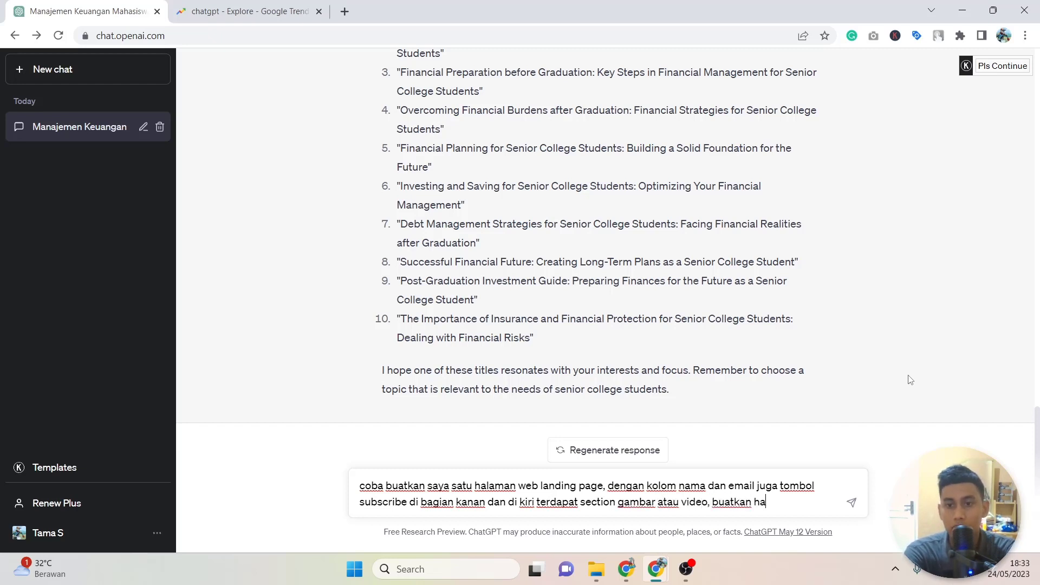
text(laman html dan c)
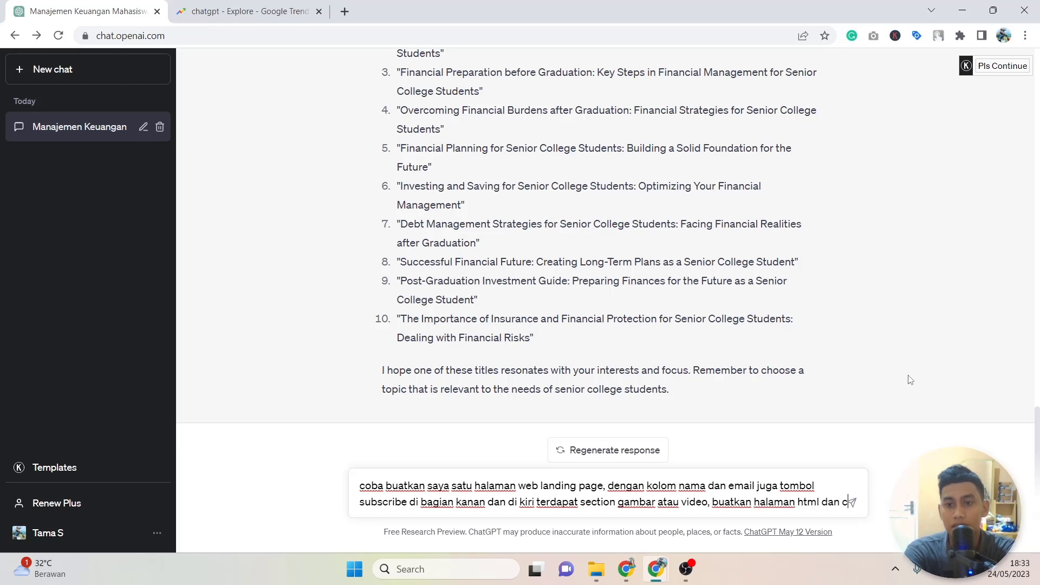
text(ss nya dengan style )
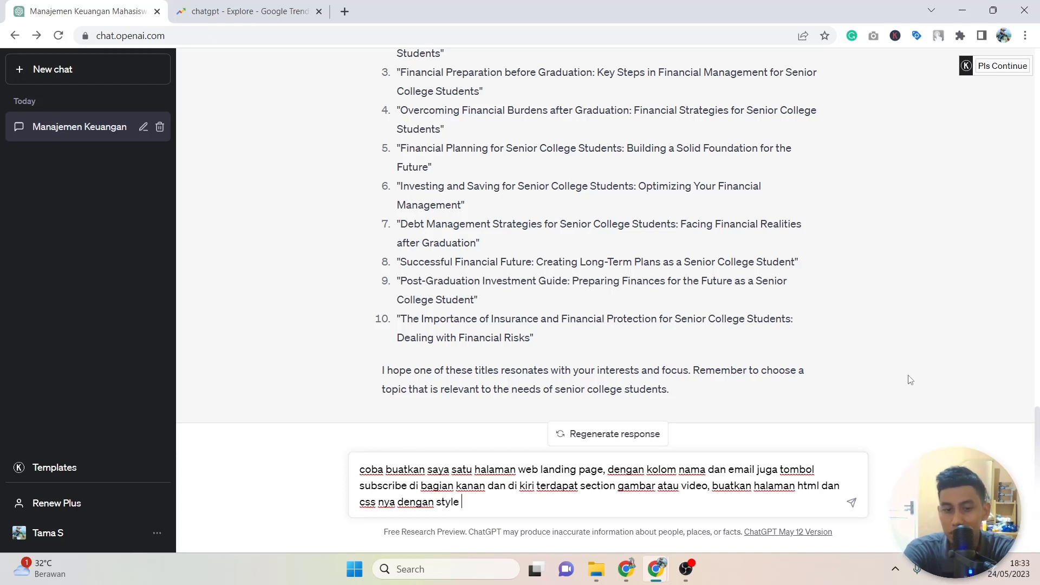
text(elege)
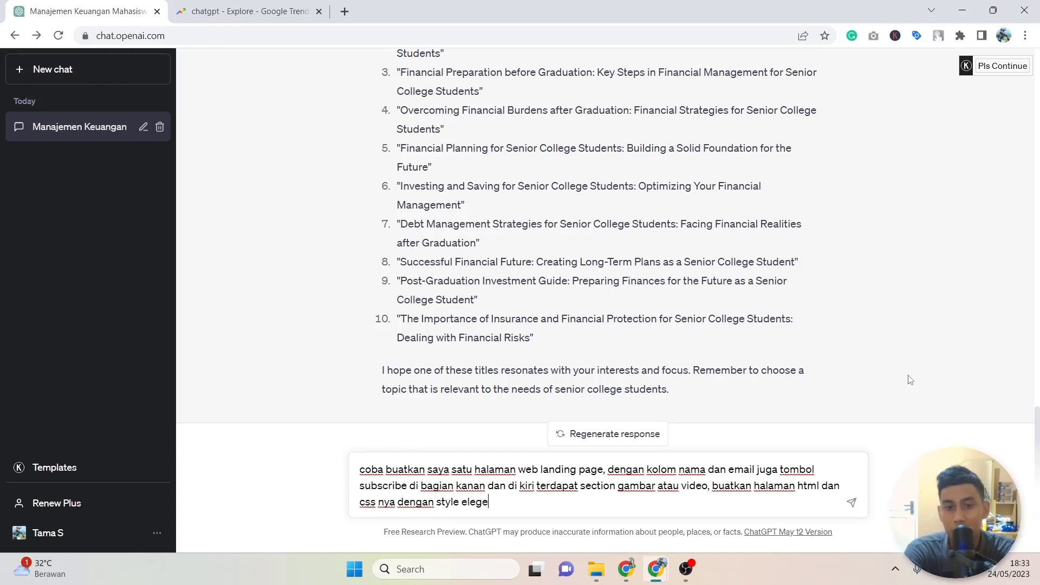
key(BackSpace)
text(ant)
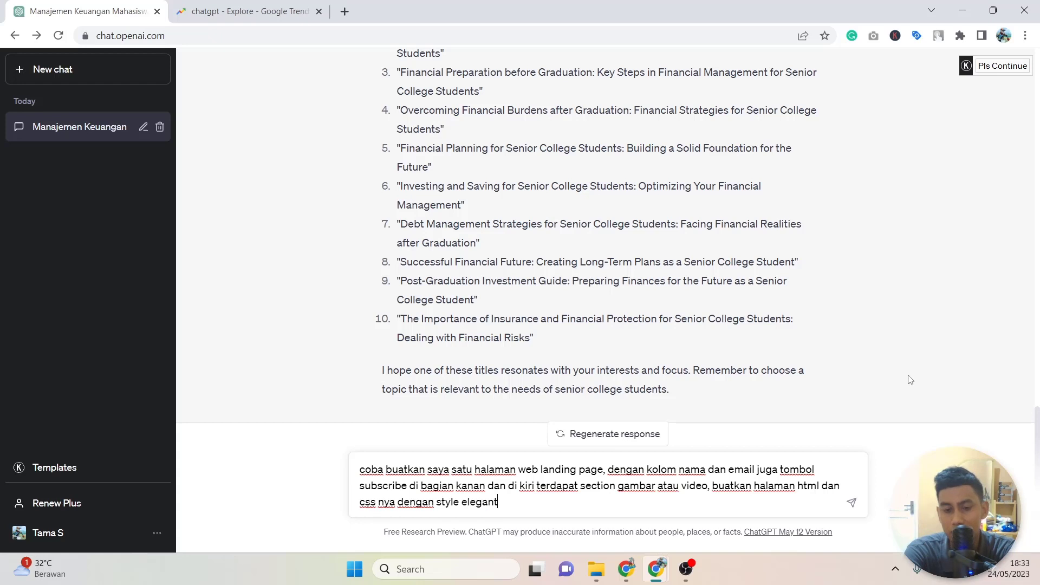
Finish the landing page prompt with ", dan juga warna biru yang kalem" and submit it
text(, dan juga )
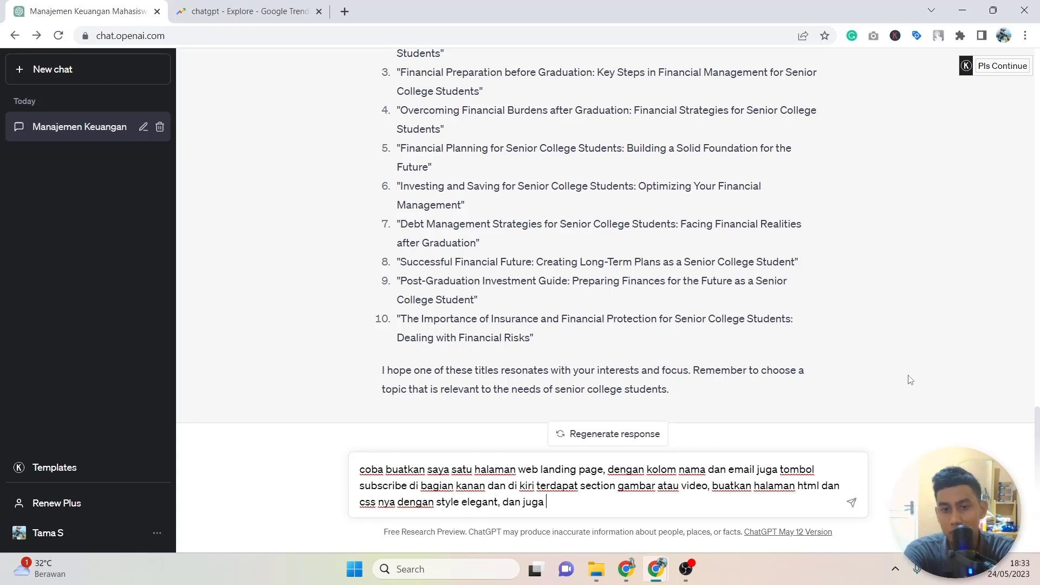
text(warna biru ya)
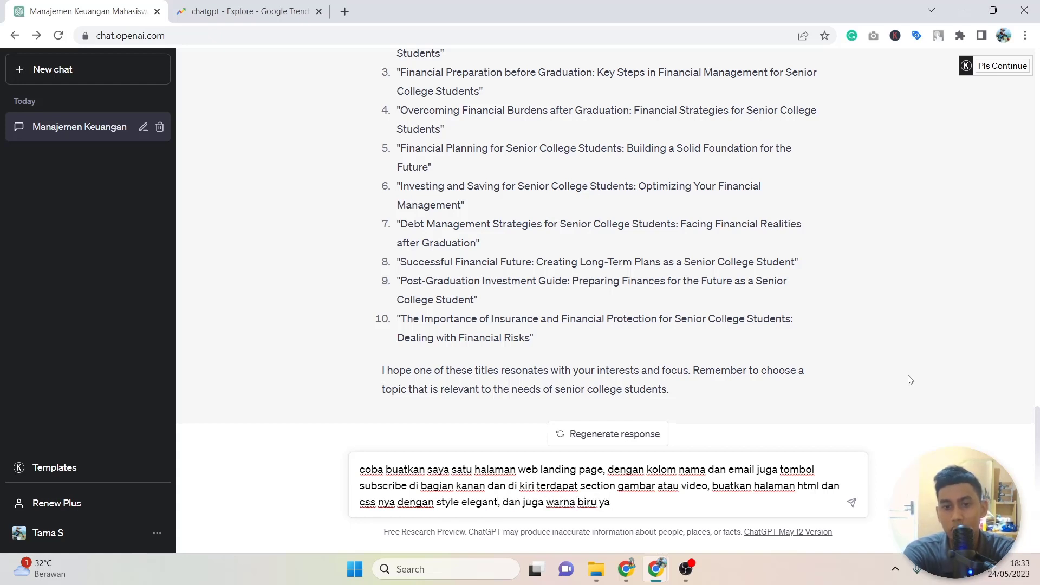
text(ng kalem)
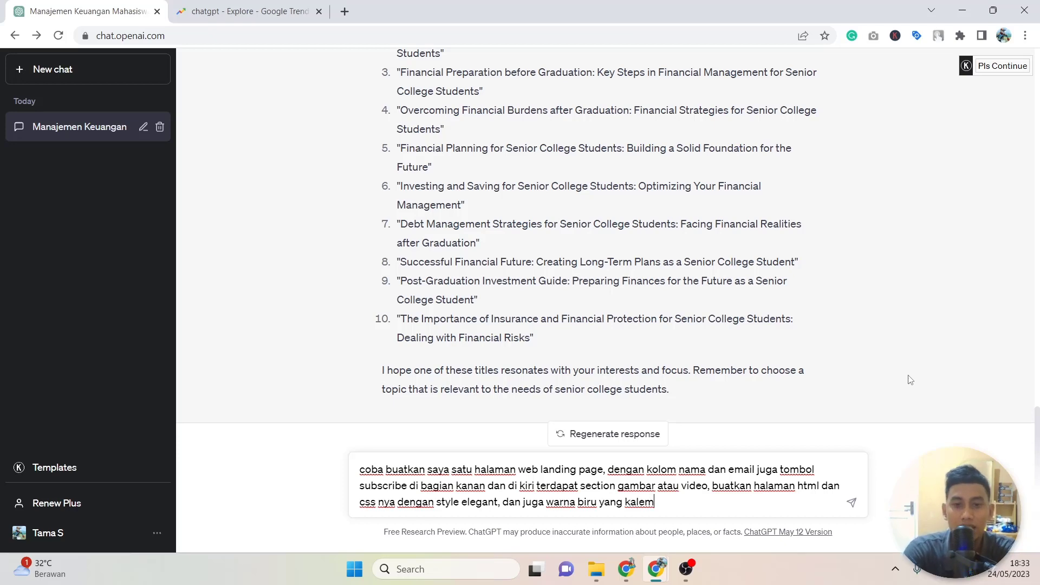
key(Return)
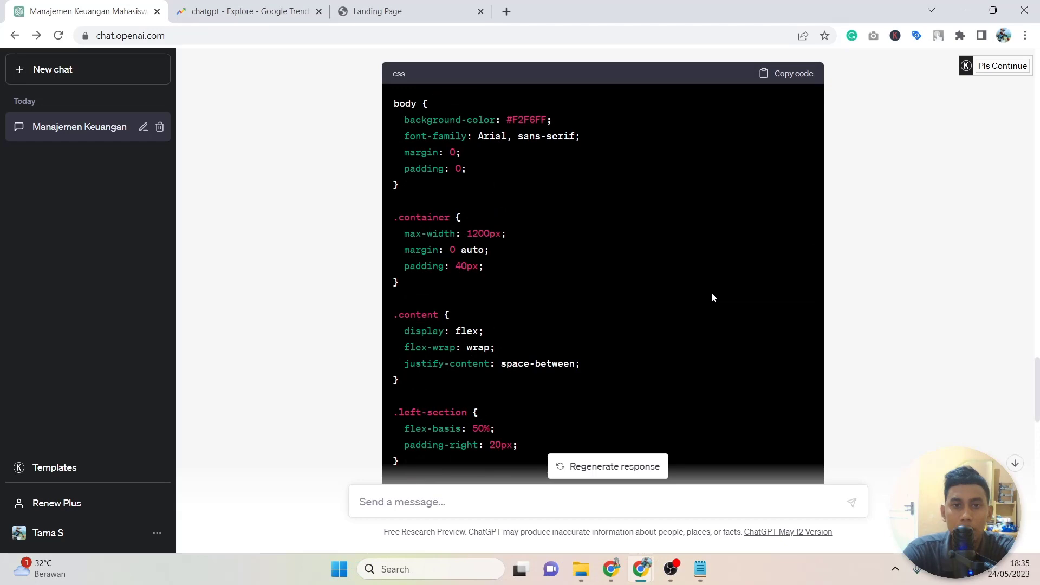
Examine the generated landing page HTML and styles.css code, including the closing notes about the image and video files
scroll(721, 295, up, 10)
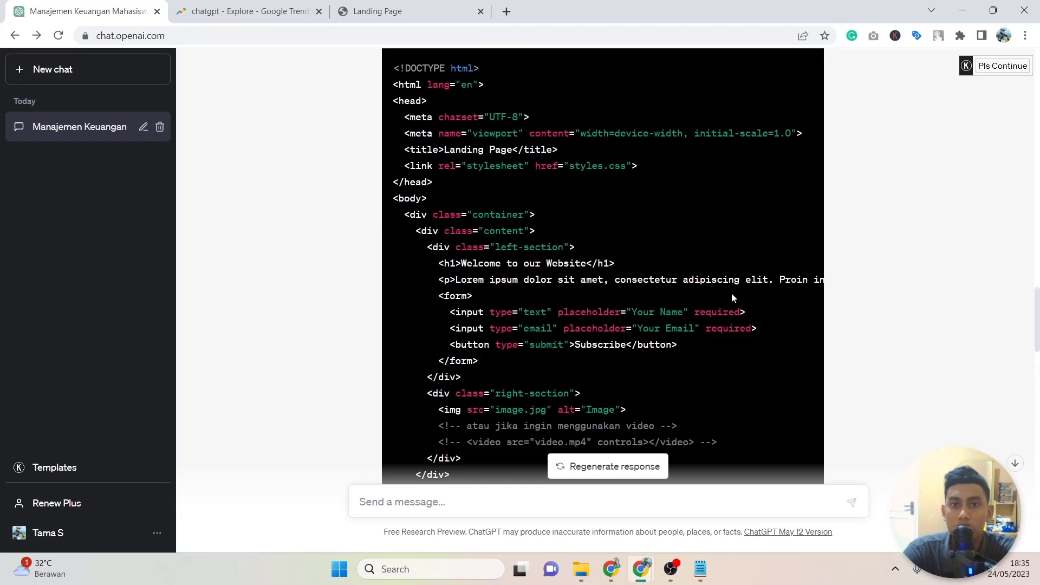
scroll(704, 289, up, 1)
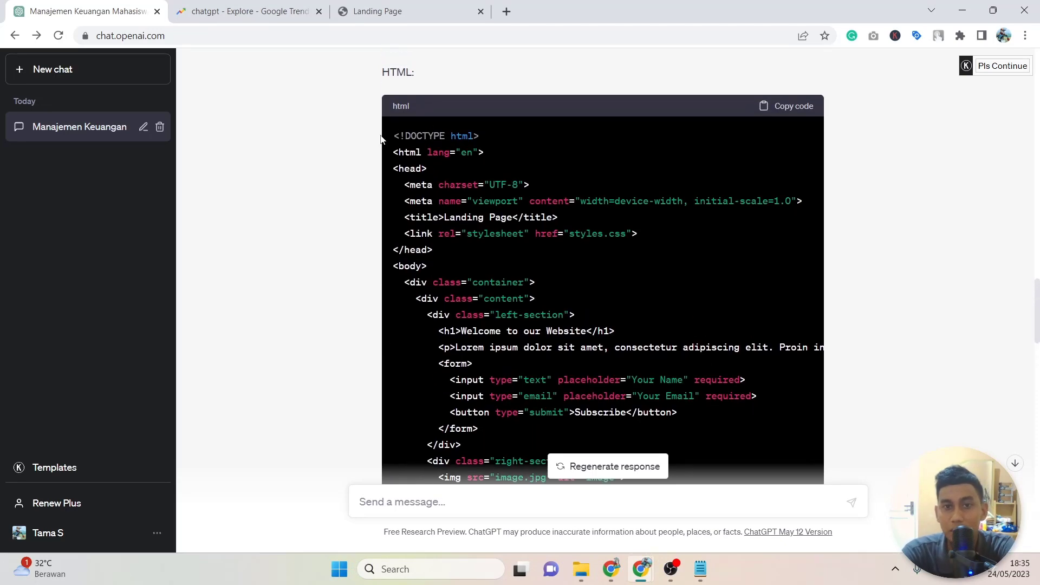
scroll(596, 271, down, 4)
scroll(556, 251, up, 2)
scroll(564, 271, up, 1)
scroll(566, 274, down, 6)
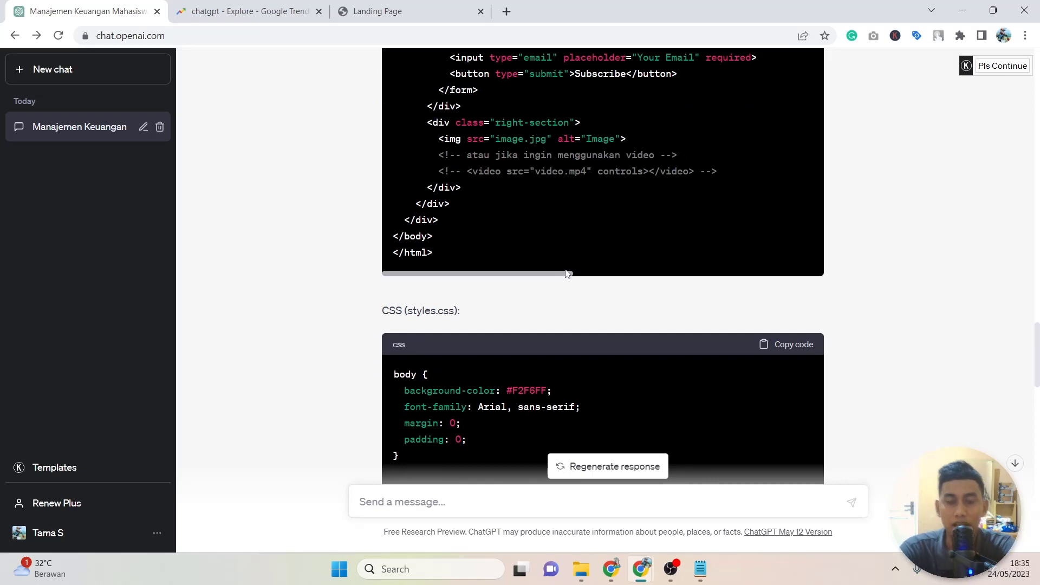
scroll(566, 273, down, 6)
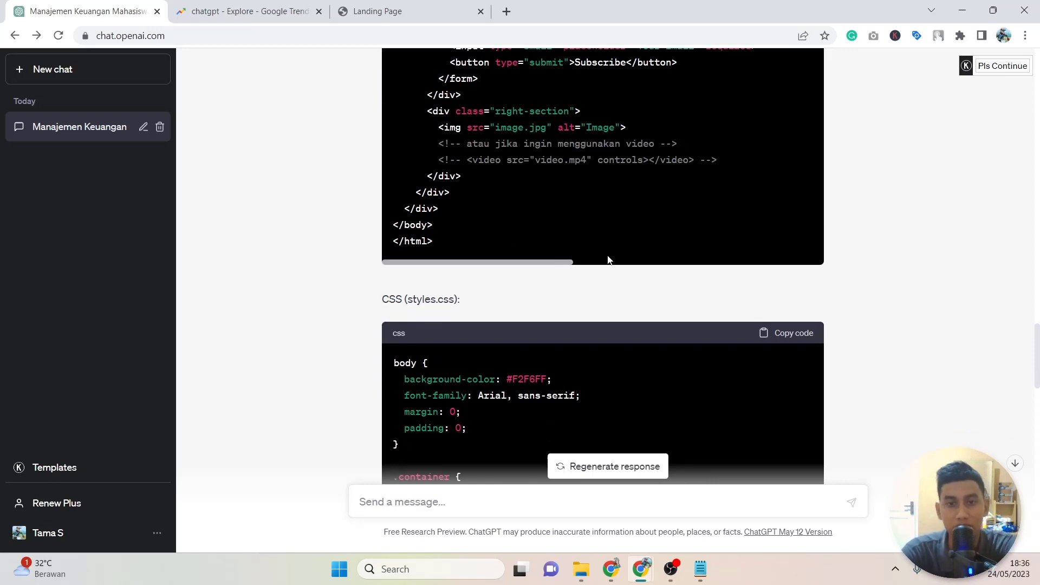
scroll(595, 281, up, 7)
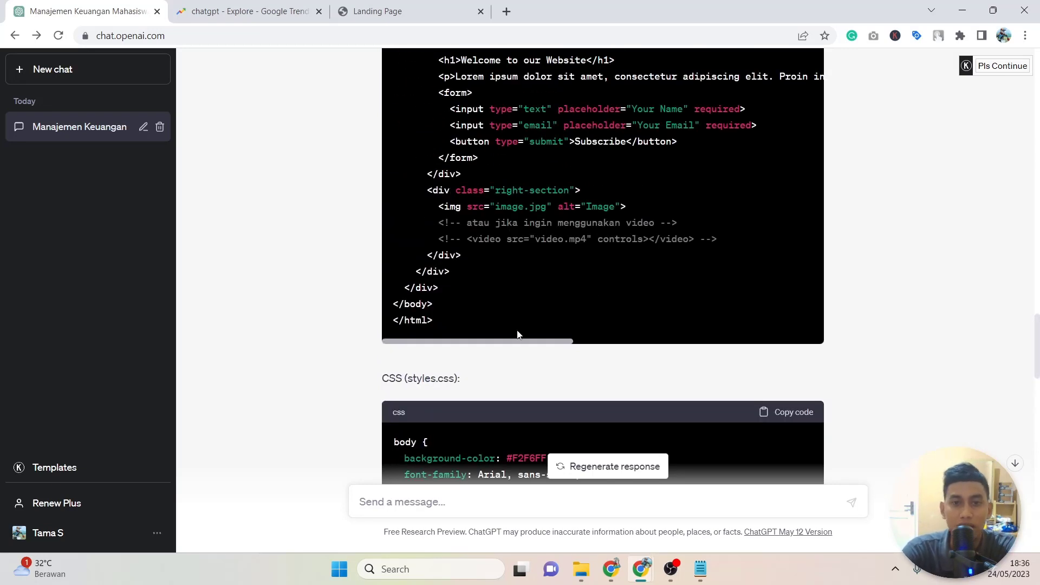
scroll(518, 335, up, 10)
scroll(442, 135, down, 7)
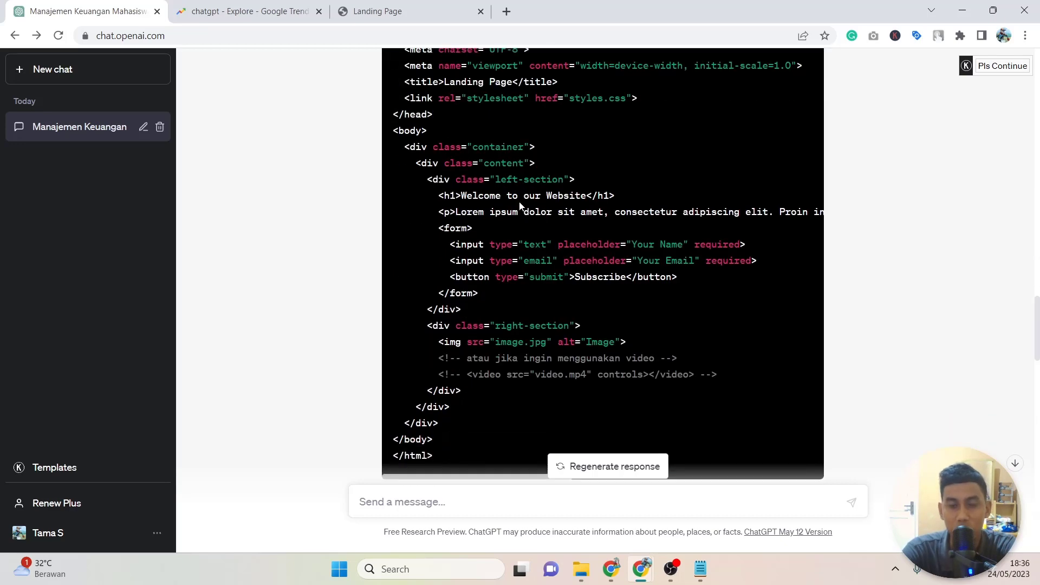
scroll(549, 209, down, 12)
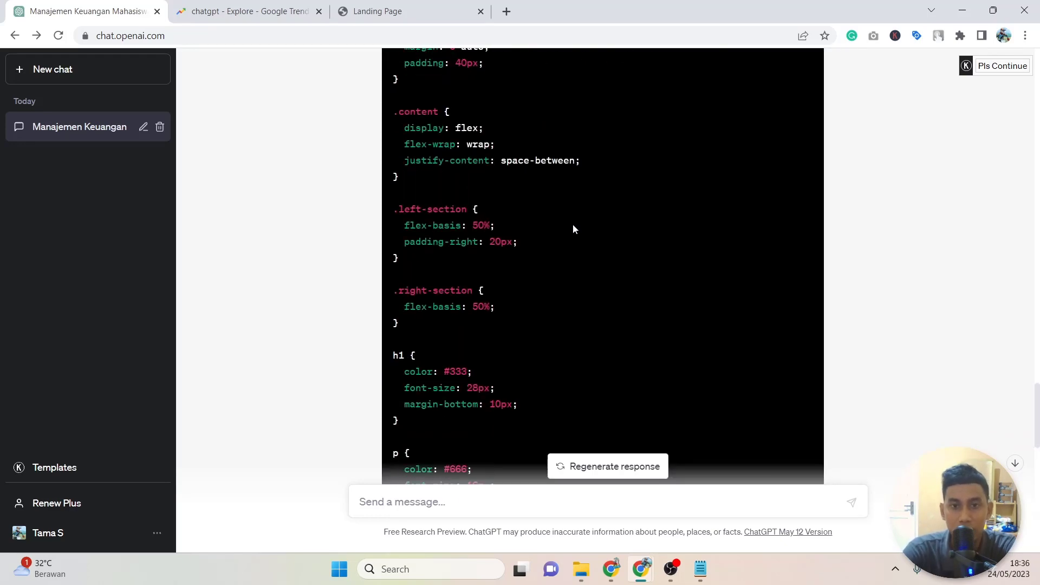
scroll(574, 217, down, 15)
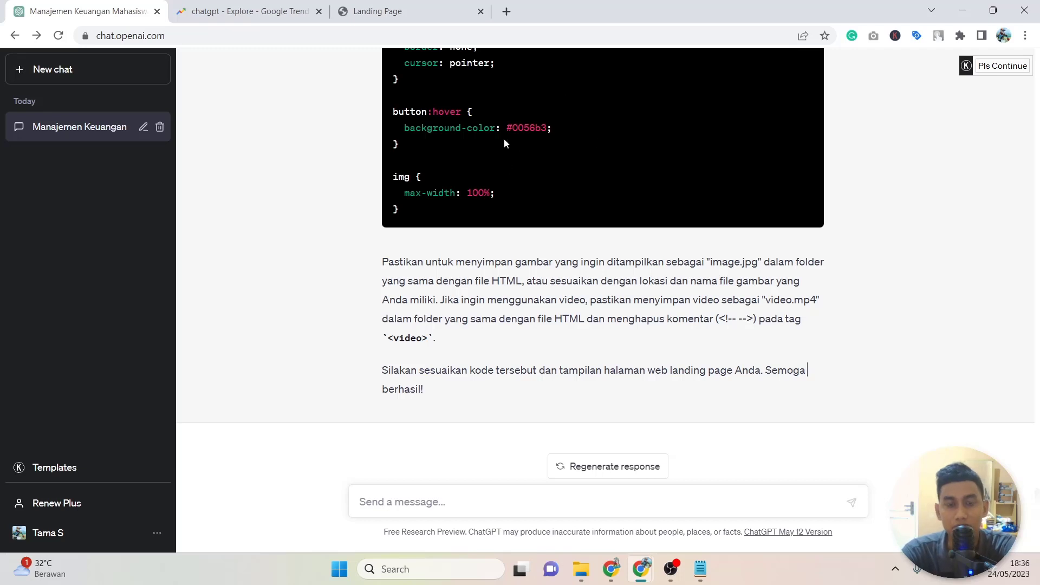
scroll(505, 143, up, 6)
scroll(531, 172, down, 8)
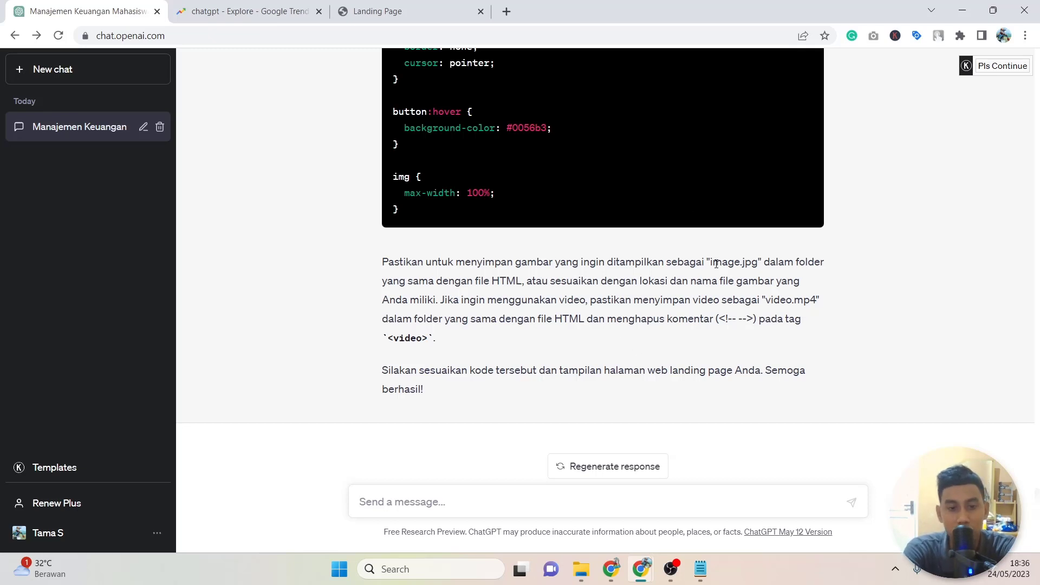
Submit the prompt "contoh rumus excel menghitung pajak penghasilan 0,5%" in the same chat
text(contoh)
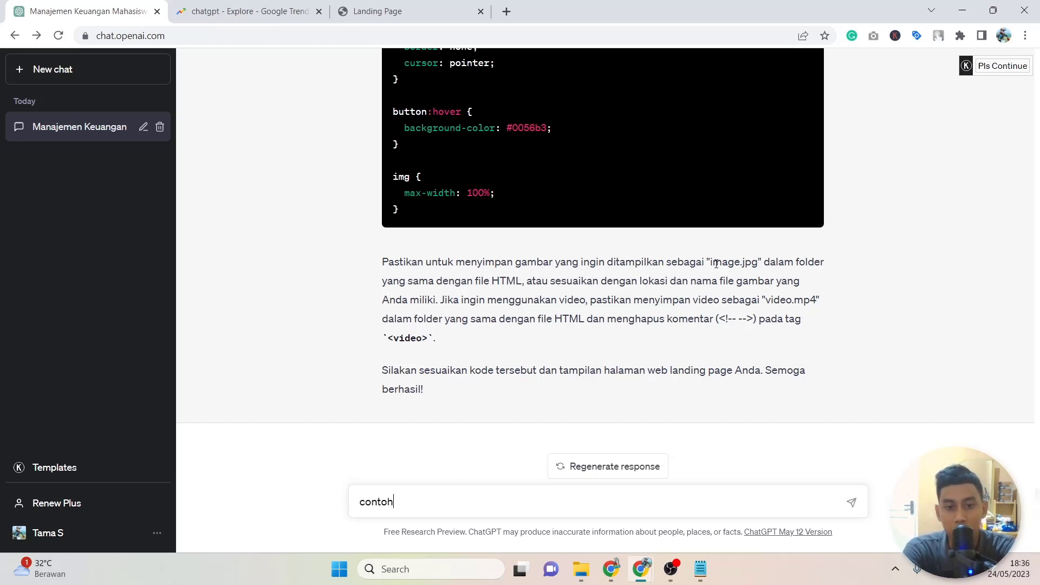
key(ctrl+a)
key(Right)
text(rumus e)
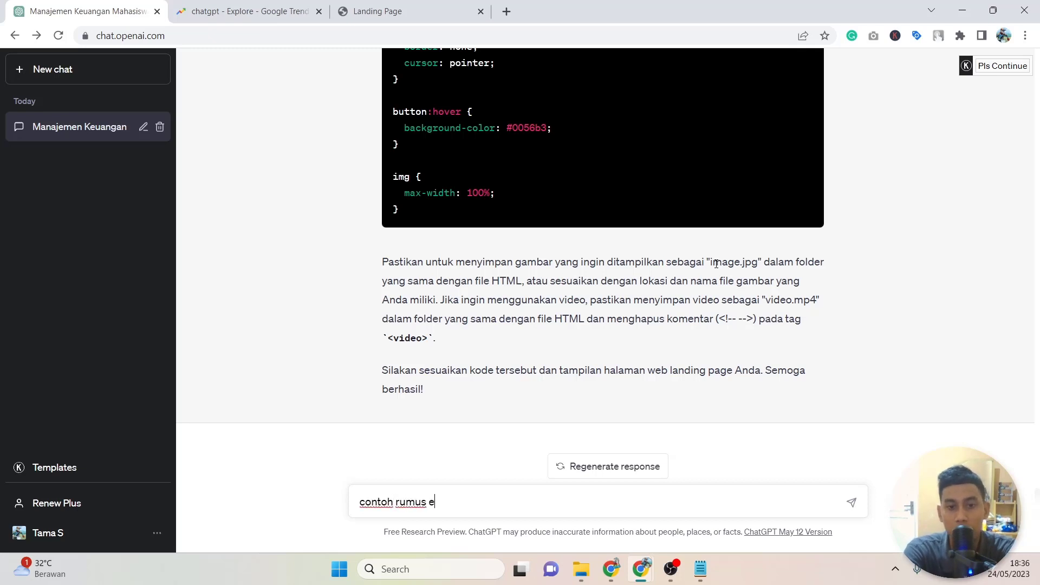
text(xcel menghitung )
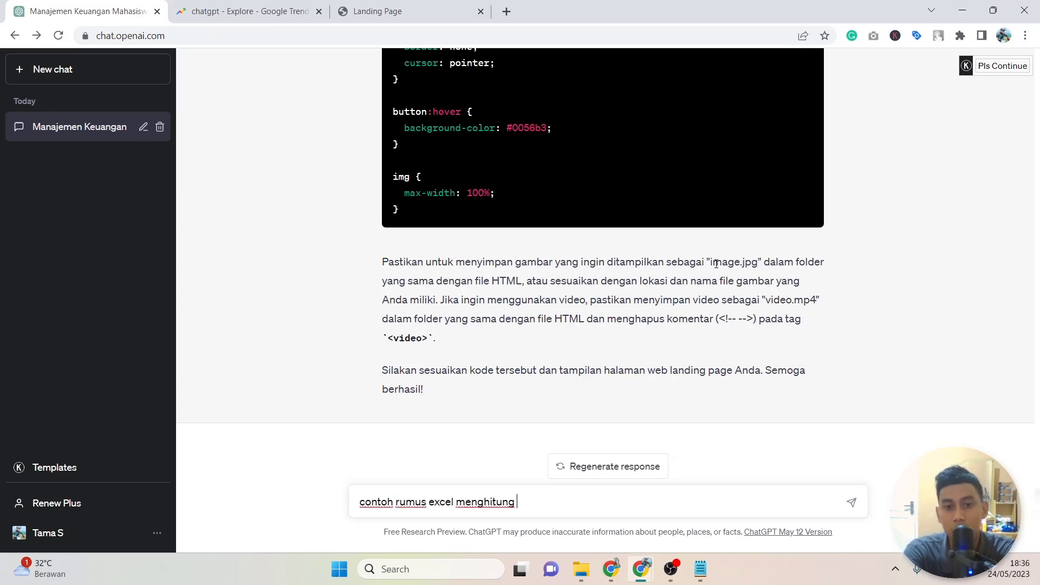
text(pajak pengha)
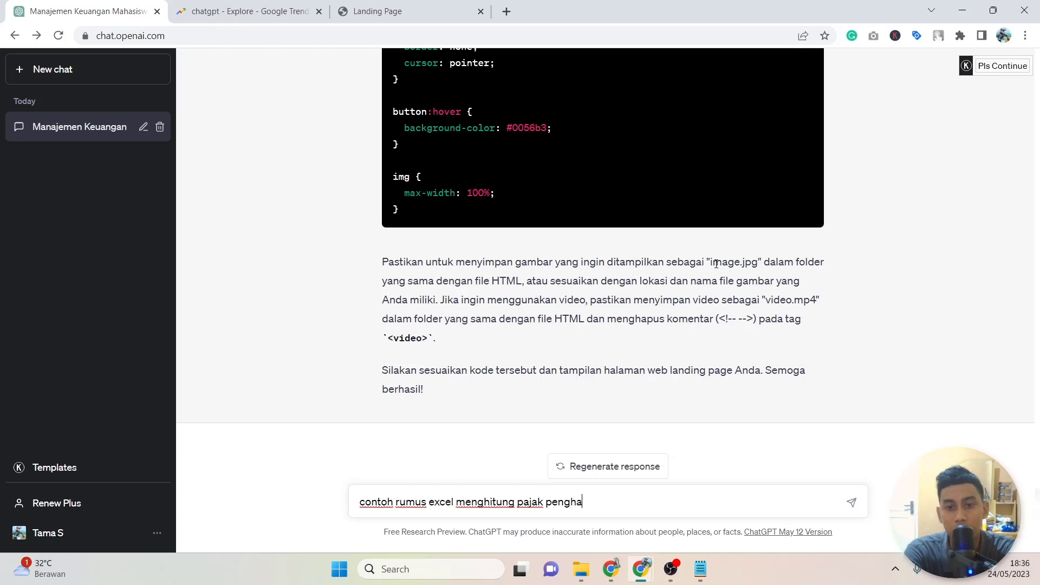
text(silan 0.0)
key(BackSpace)
key(BackSpace)
text(5)
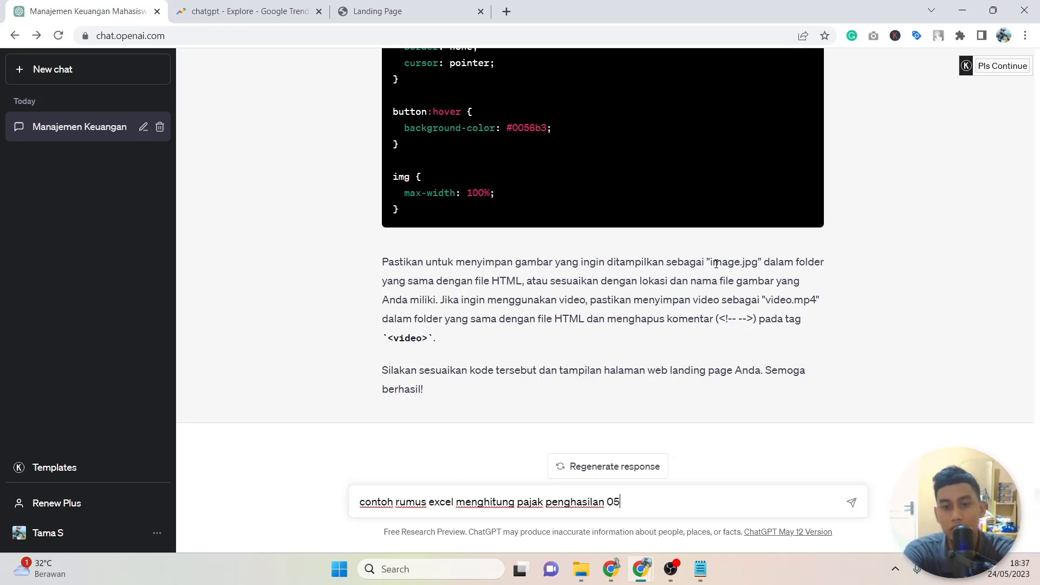
key(BackSpace)
text(,5%)
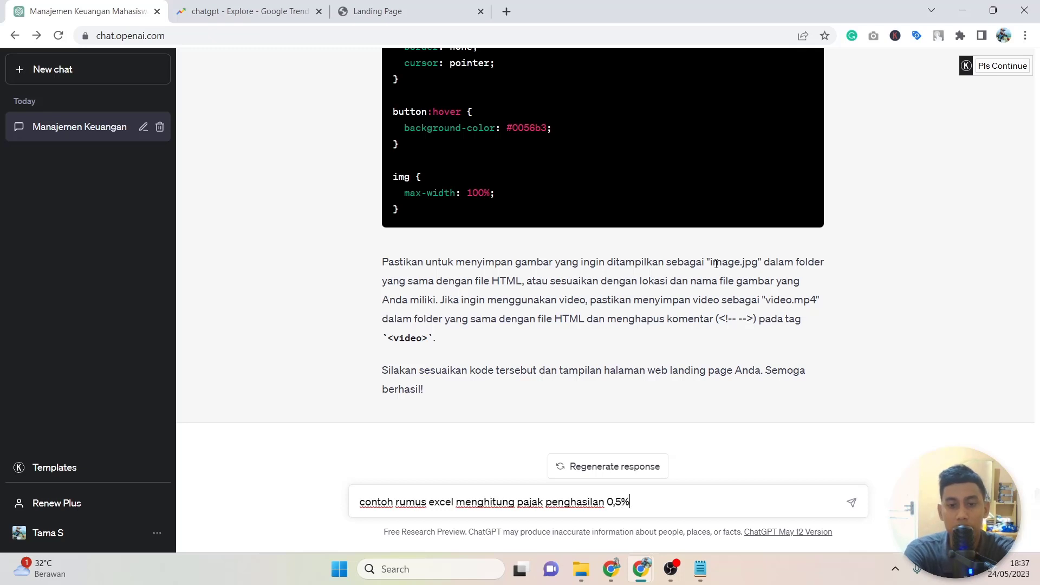
key(Return)
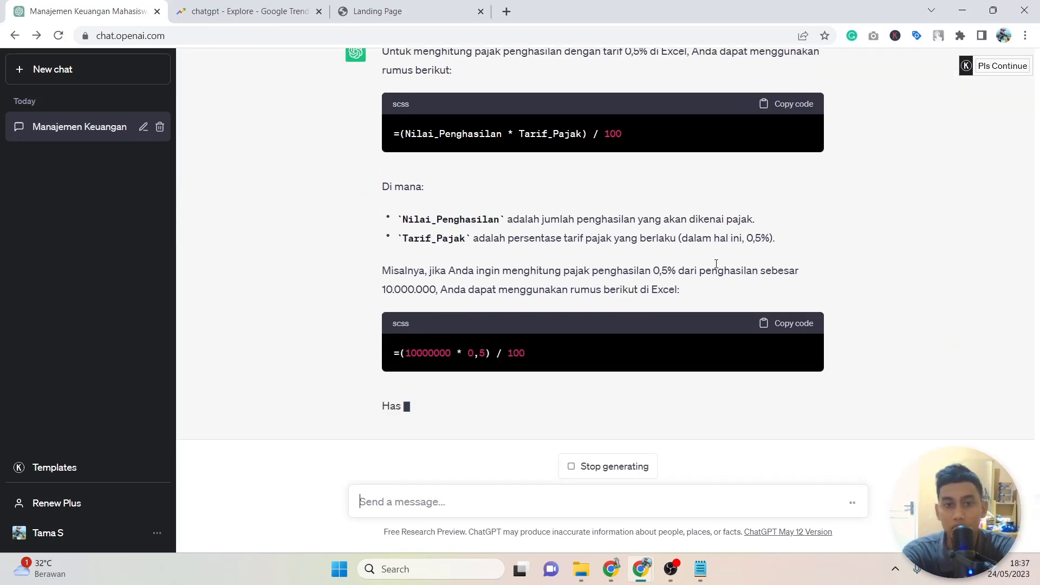
Examine the Excel income tax answer, covering the general formula, its variables, the worked example and the decimal separator advice
scroll(769, 279, up, 4)
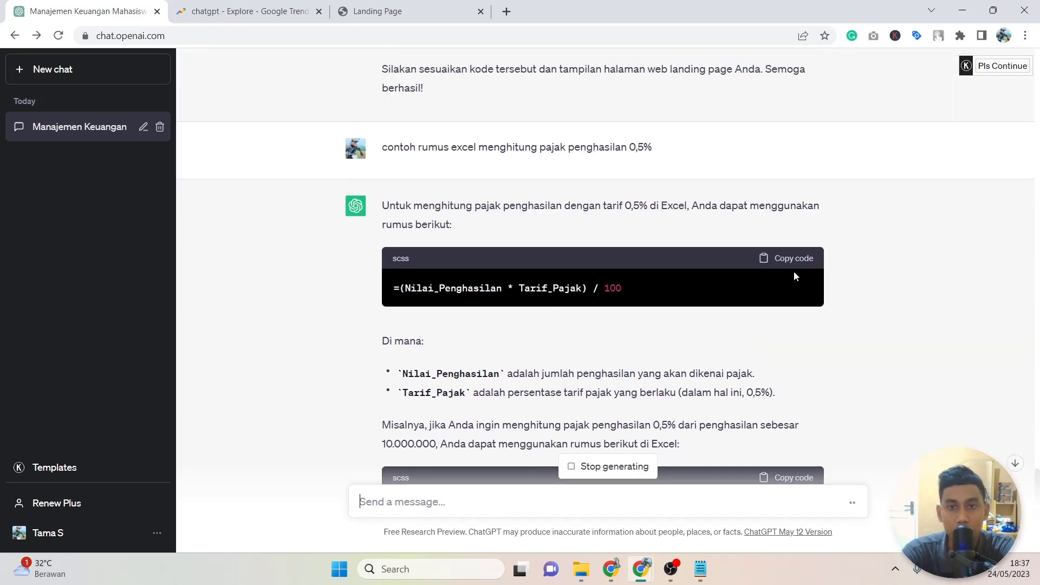
scroll(795, 271, down, 4)
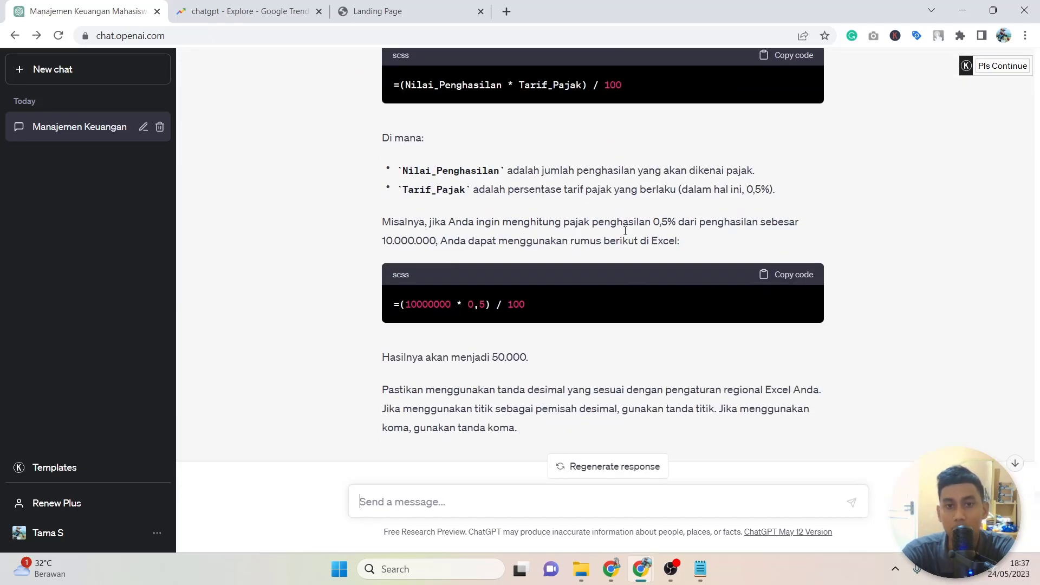
scroll(540, 128, up, 4)
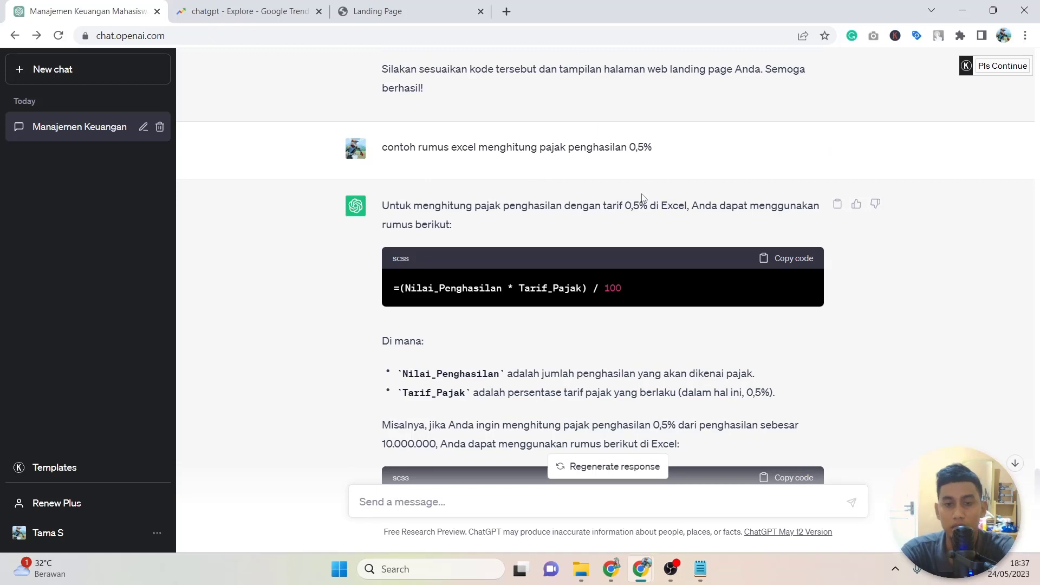
scroll(648, 206, down, 4)
scroll(575, 271, up, 3)
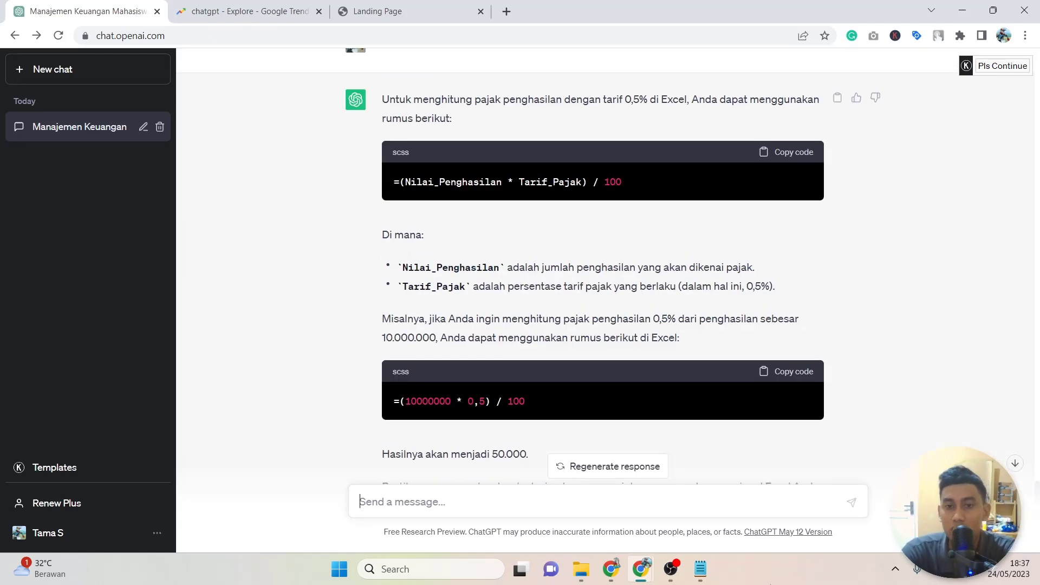
scroll(940, 319, up, 3)
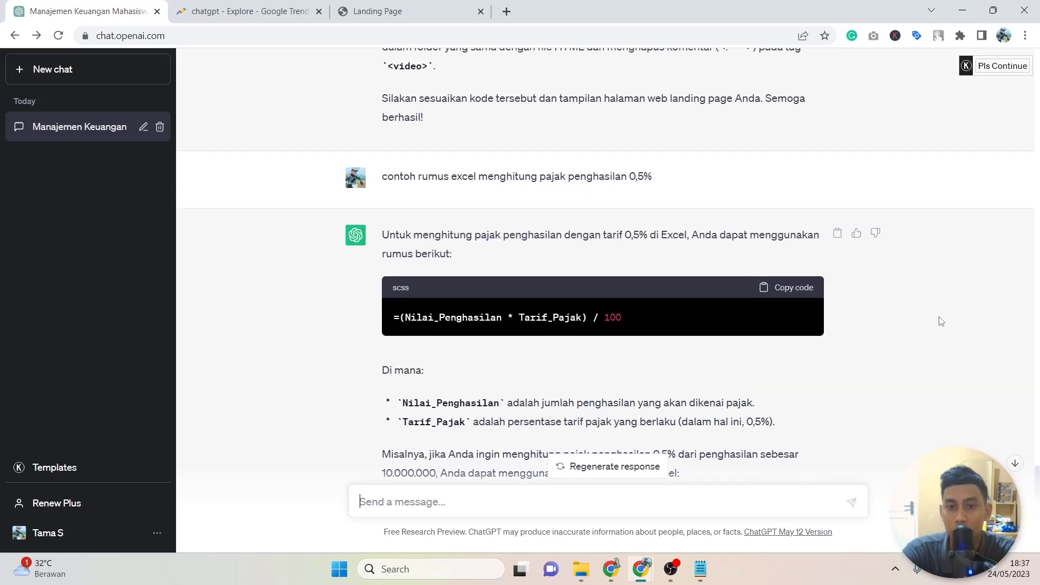
scroll(941, 321, down, 1)
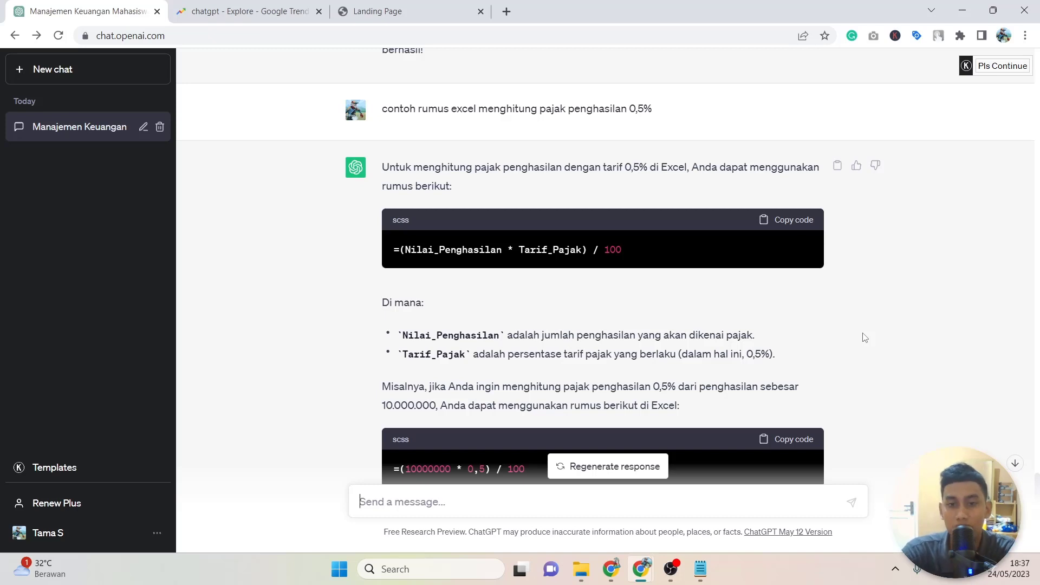
scroll(870, 331, down, 3)
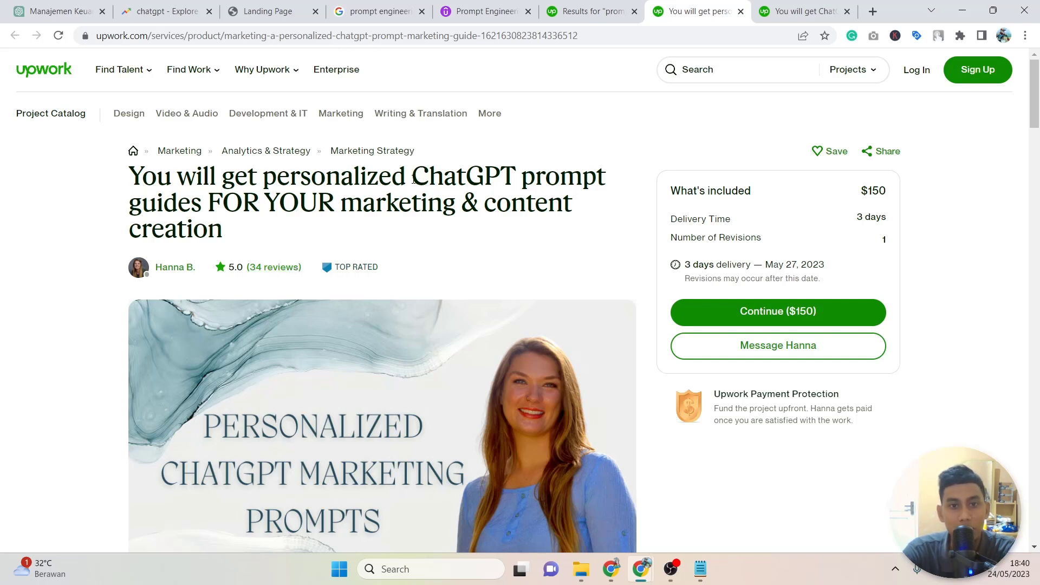
In the Upwork listing's title, highlight "ChatGPT prompt" and "marketing & content creation", and check the service's price and delivery time
drag(414, 180, 606, 182)
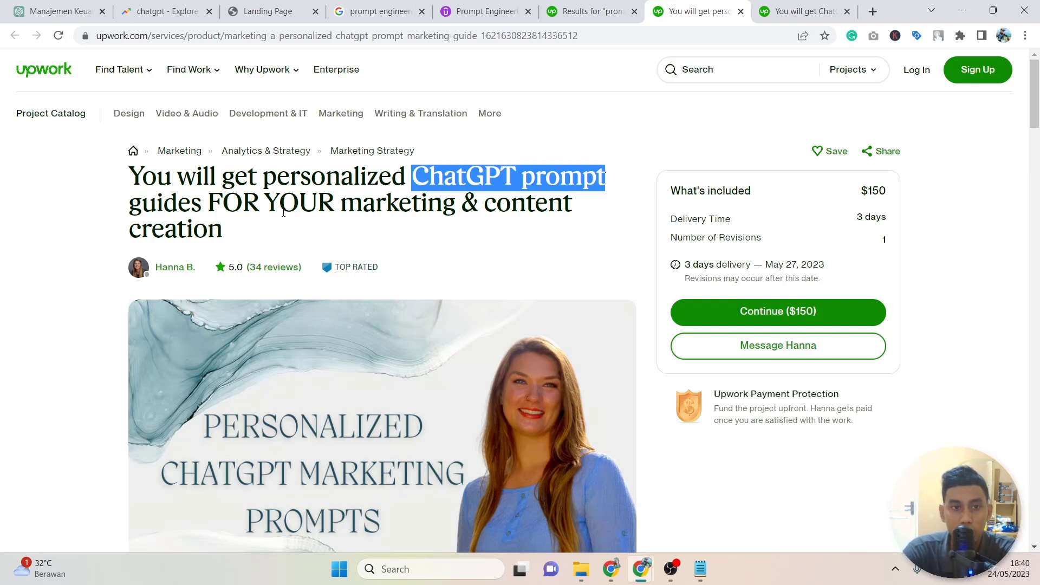
drag(343, 204, 534, 234)
scroll(601, 231, down, 5)
scroll(601, 231, up, 5)
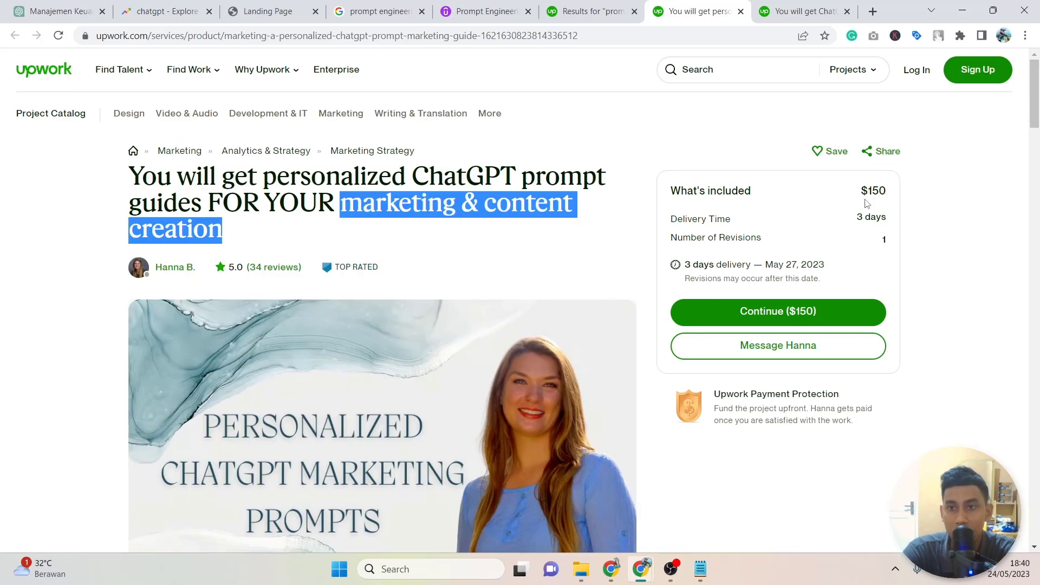
click(920, 195)
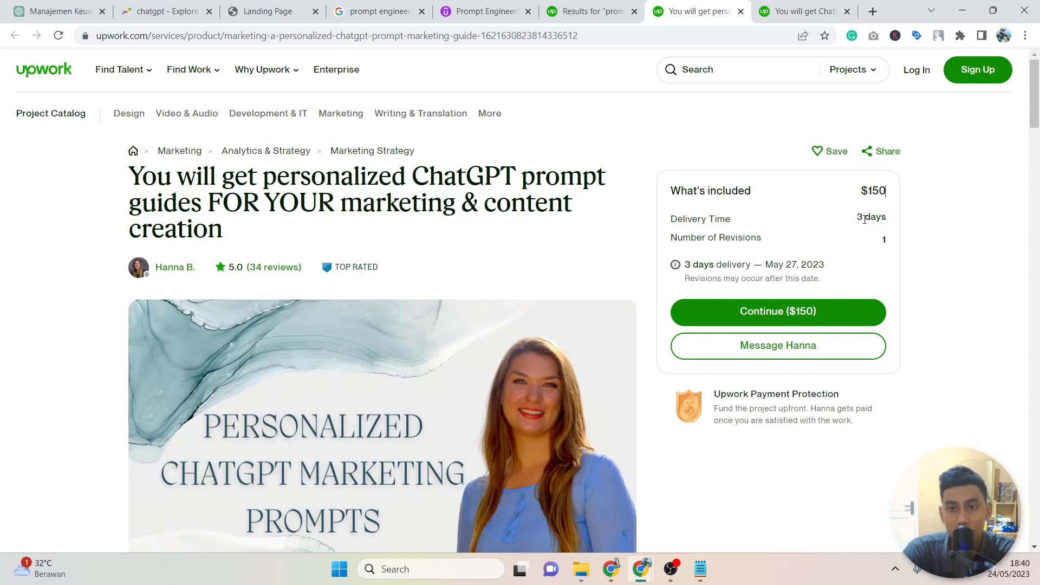
Examine the Upwork listing's delivery time, project details, inclusions, rating breakdown, reviews and the seller's About section
drag(857, 219, 912, 205)
click(908, 223)
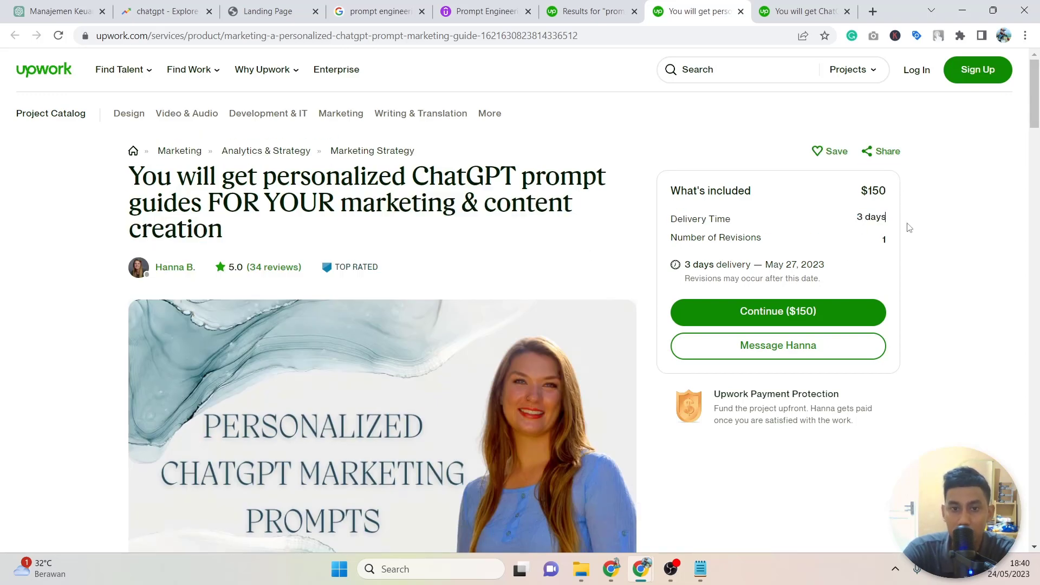
scroll(596, 244, down, 1)
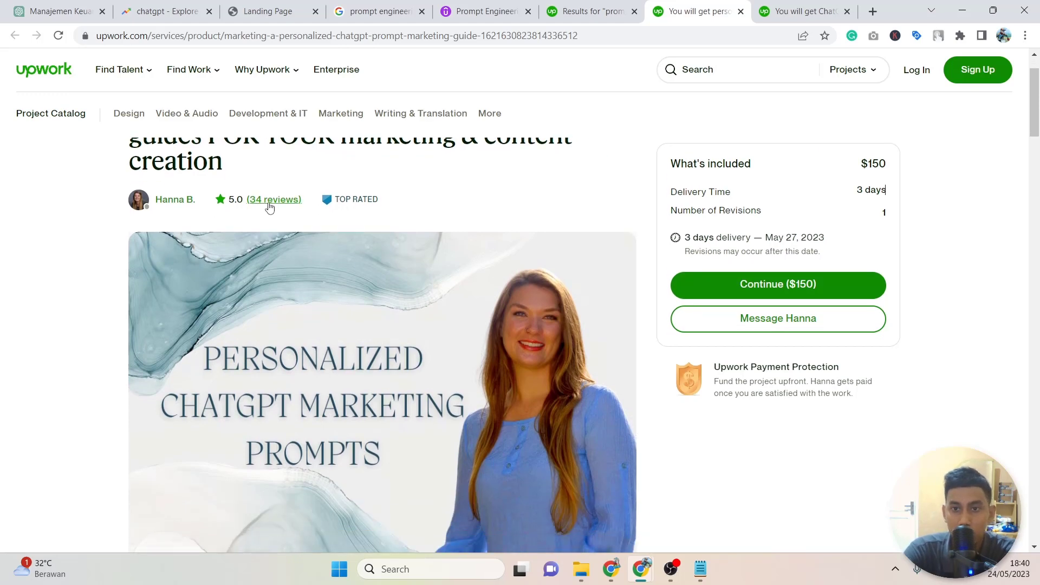
scroll(534, 262, down, 5)
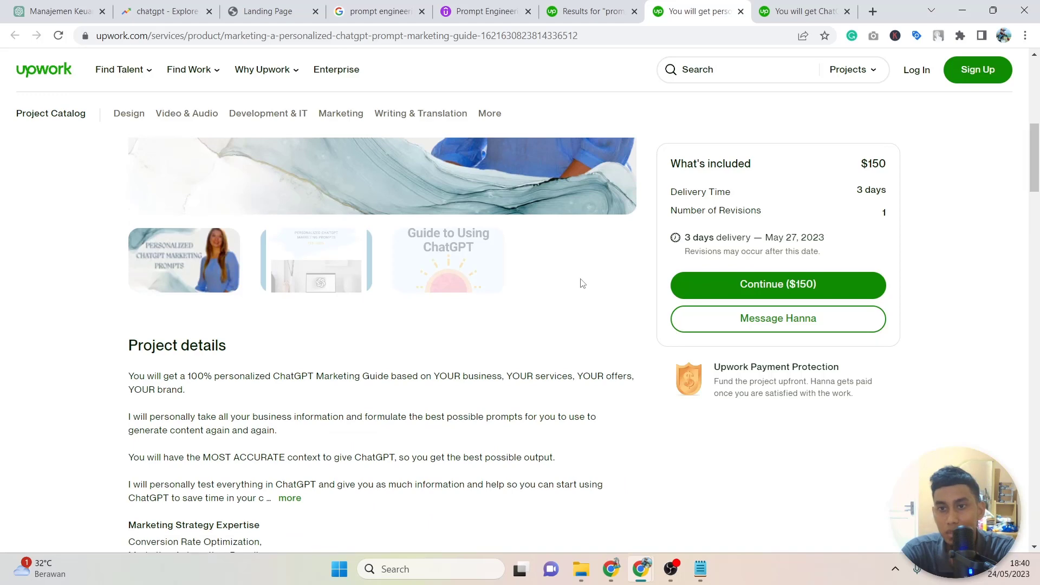
scroll(583, 284, down, 6)
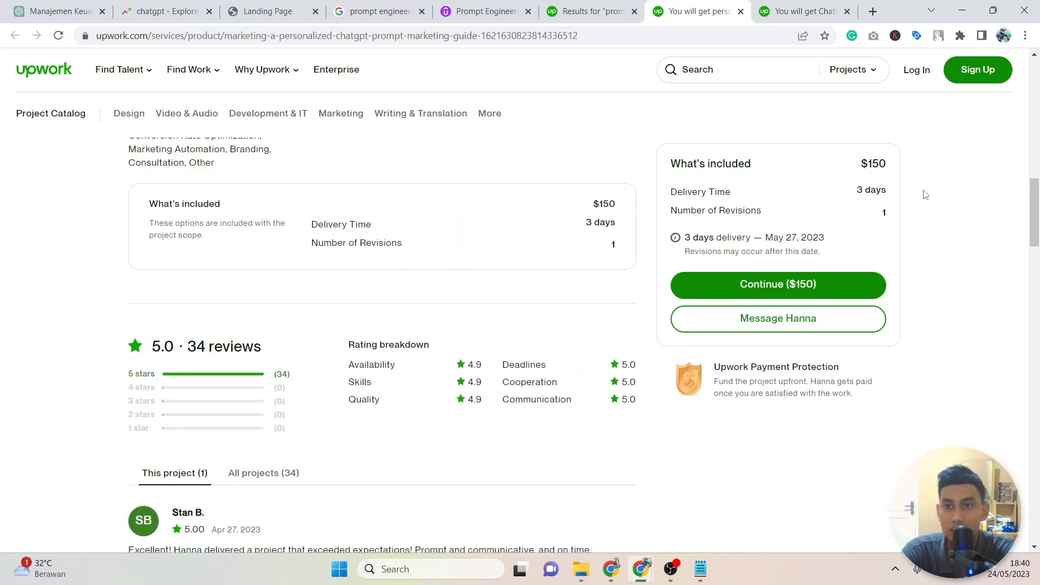
scroll(428, 404, down, 3)
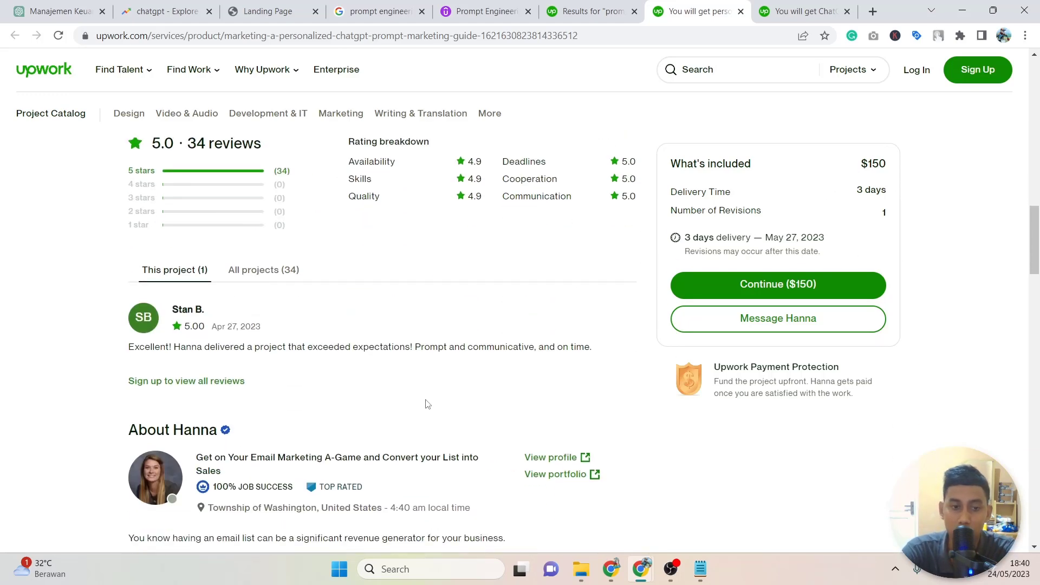
scroll(428, 403, down, 5)
scroll(427, 403, up, 20)
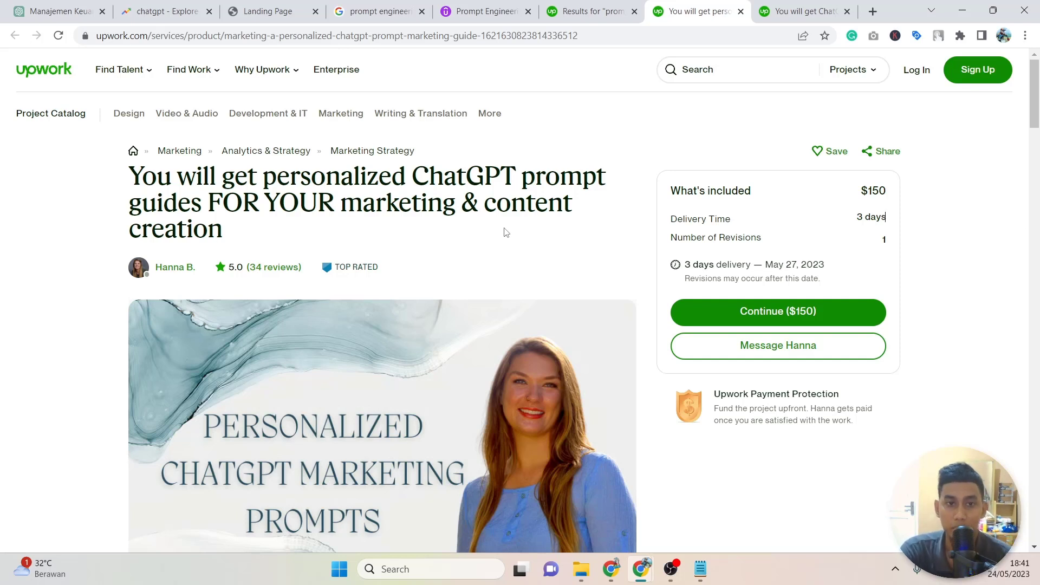
Highlight "marketing & content creation" in the listing's title, clear the highlight, and return to the ChatGPT conversation with the Excel tax formula
drag(341, 205, 477, 234)
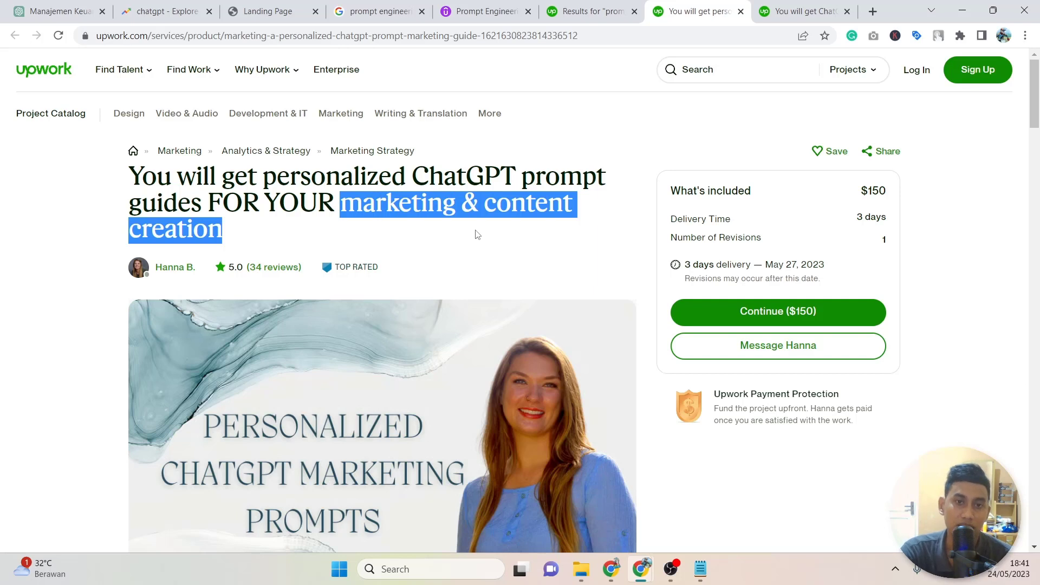
click(477, 235)
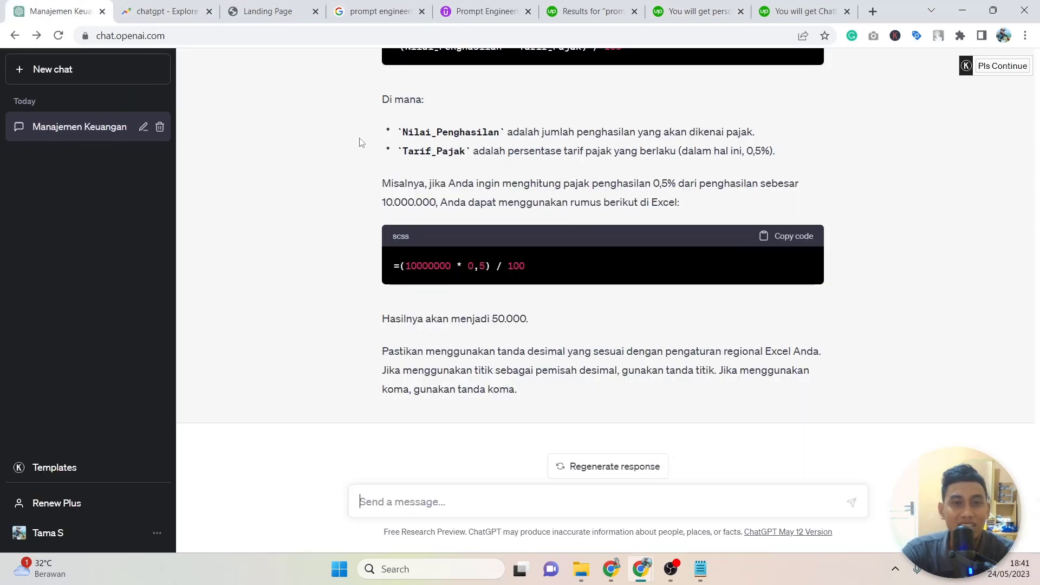
click(59, 11)
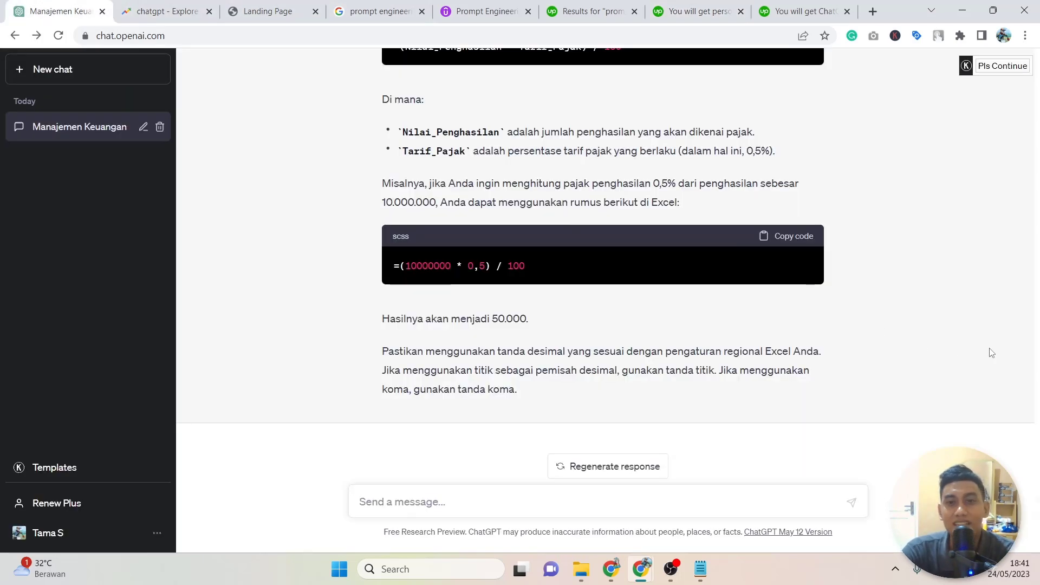